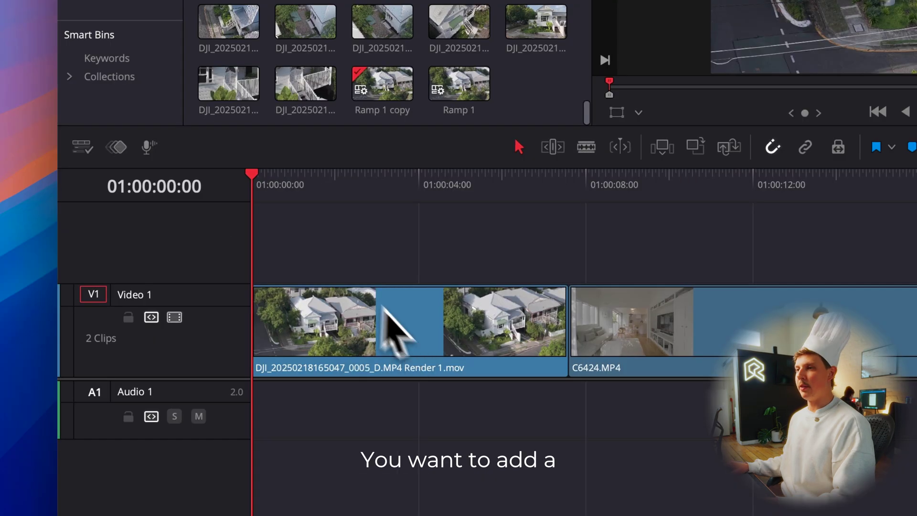
# - Add a green marker on the timeline at 01:00:01:01
pyautogui.click(136, 271)
pyautogui.rightClick(296, 196)
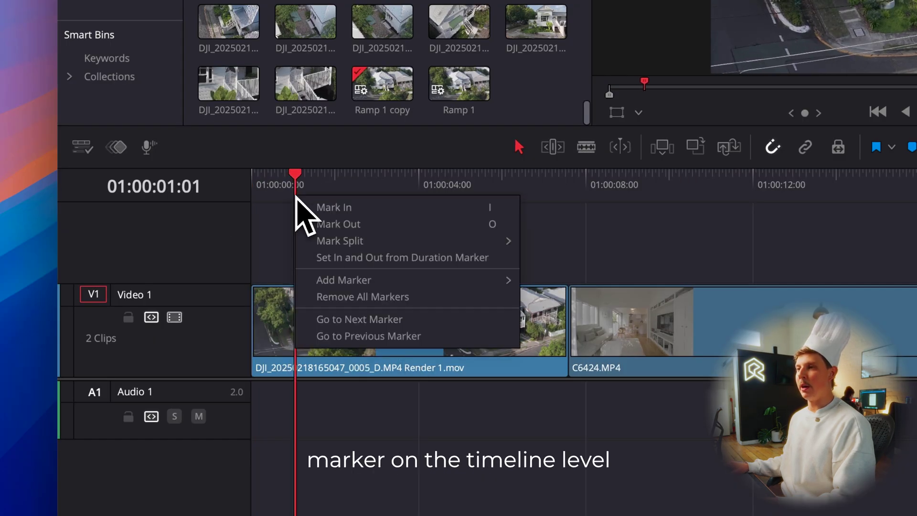
pyautogui.moveTo(351, 286)
pyautogui.click(566, 305)
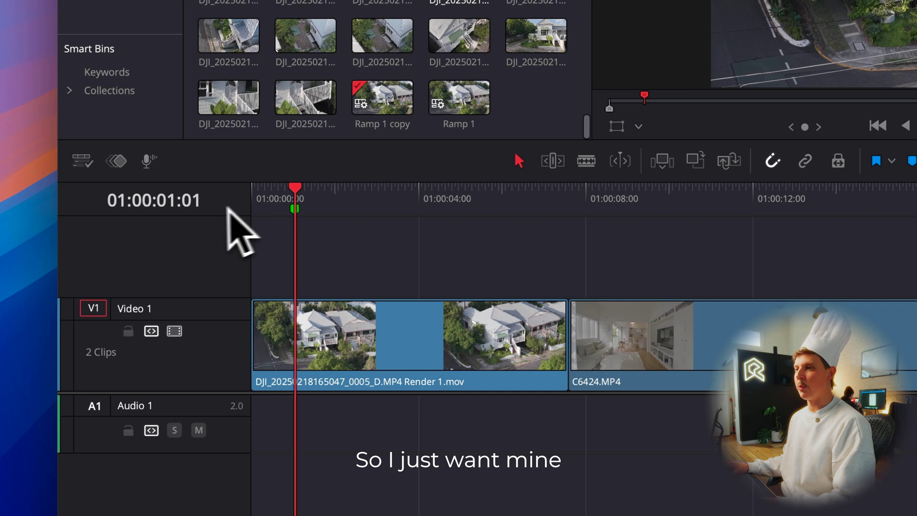
# - Return the playhead to the timeline start, open the first drone clip in Fusion and add a Time Stretcher after MediaIn1
pyautogui.moveTo(293, 146); pyautogui.dragTo(204, 167)
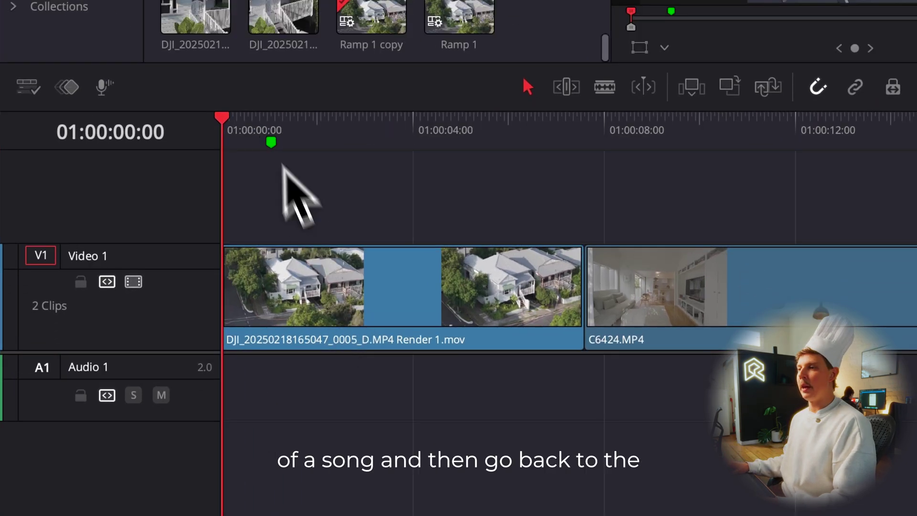
pyautogui.moveTo(293, 137); pyautogui.dragTo(213, 141)
pyautogui.click(274, 306)
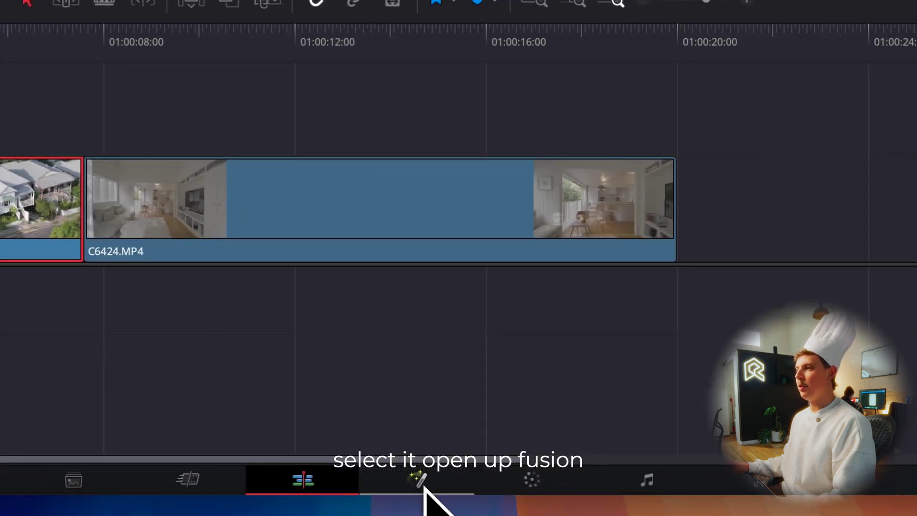
pyautogui.click(420, 482)
pyautogui.hotkey('shift', 'space')
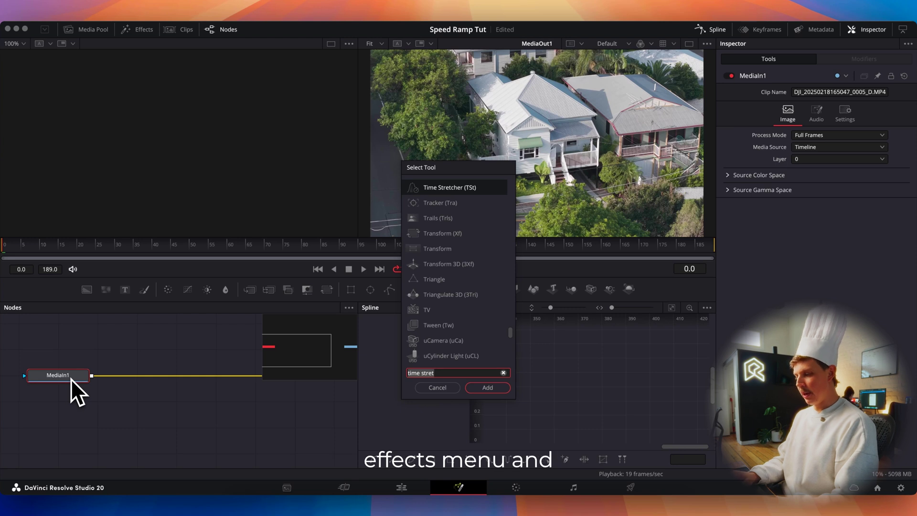
pyautogui.press('BackSpace')
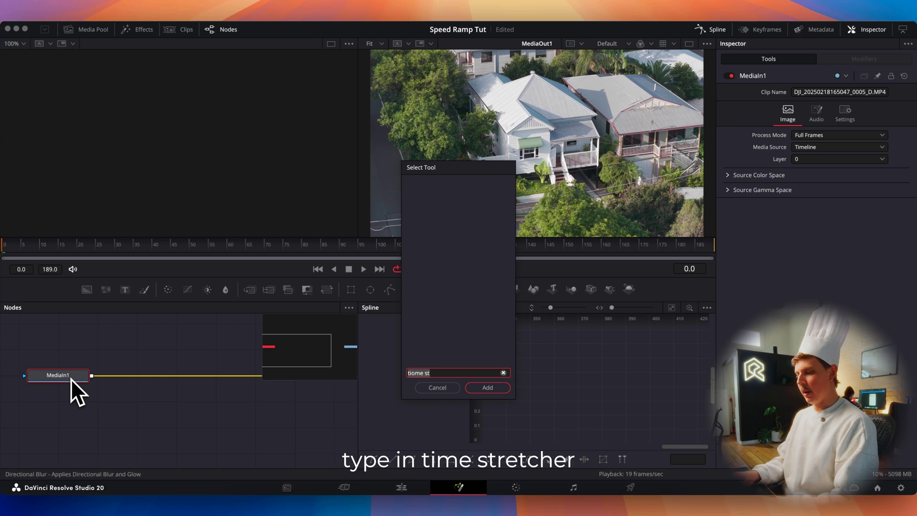
pyautogui.press('Return')
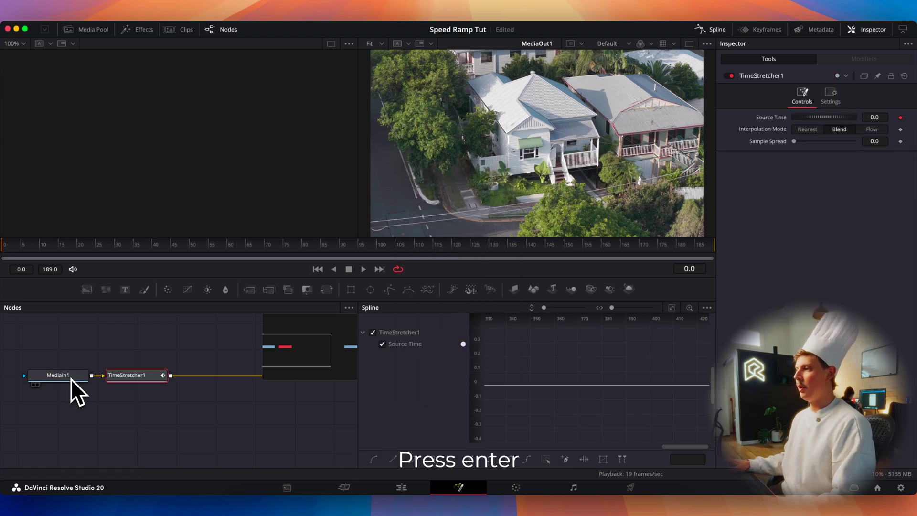
# - Keyframe TimeStretcher1's Source Time to 189 at the marker on frame 26 and fit the whole curve in the spline view
pyautogui.click(672, 308)
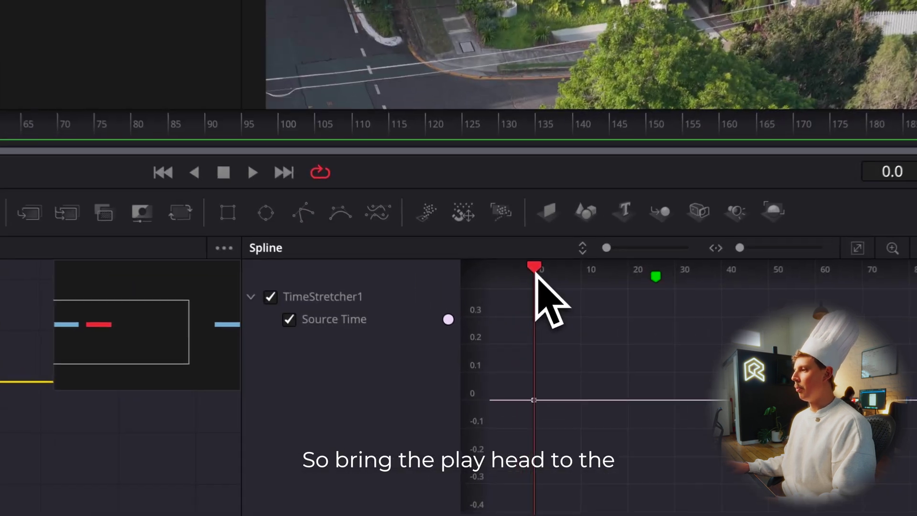
pyautogui.moveTo(507, 319); pyautogui.dragTo(566, 315)
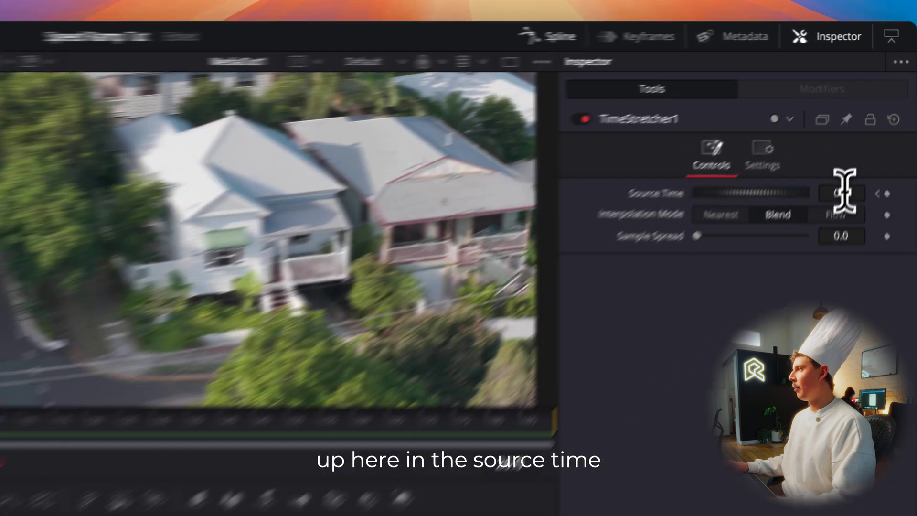
pyautogui.click(875, 117)
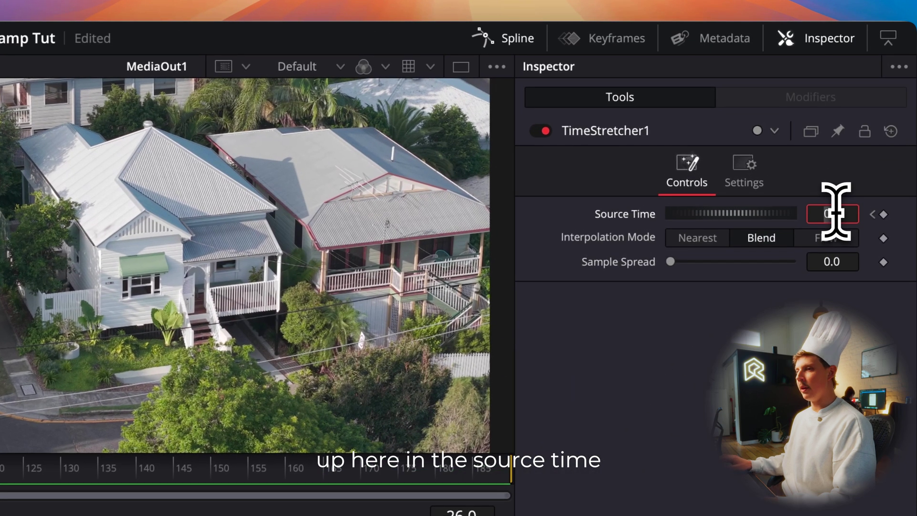
pyautogui.write('1')
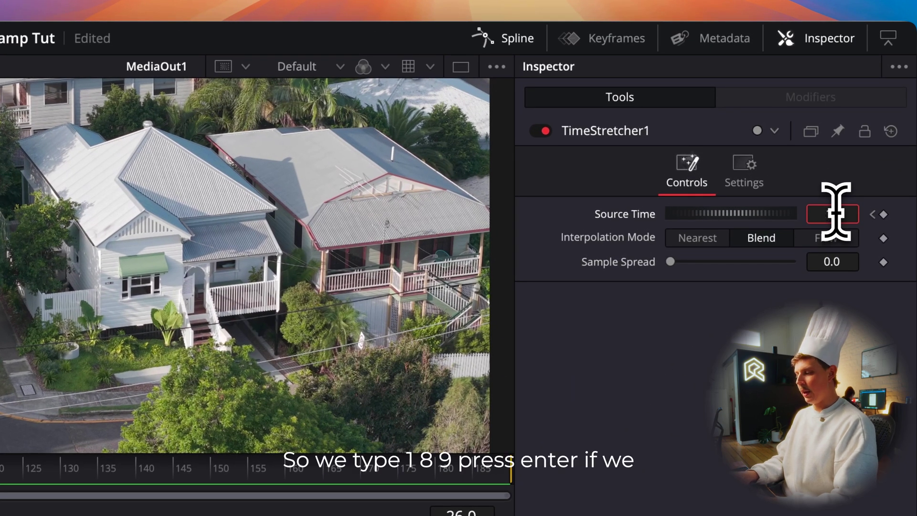
pyautogui.write('89')
pyautogui.press('Return')
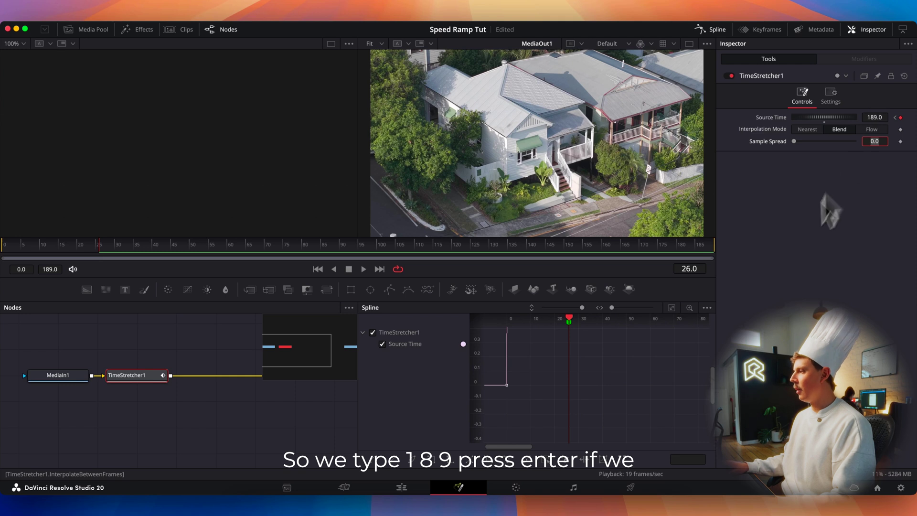
pyautogui.click(671, 307)
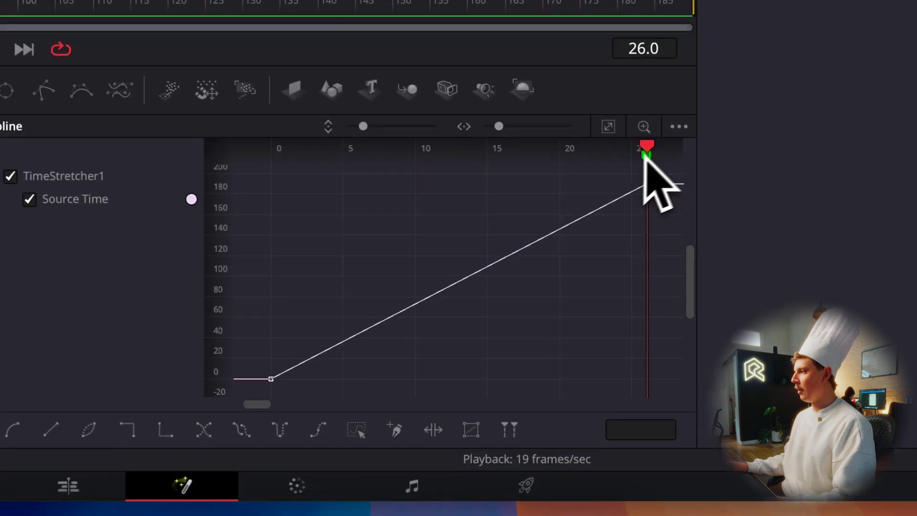
# - Play the linear speed change from the start in Fusion and on the edit timeline
pyautogui.moveTo(646, 149); pyautogui.dragTo(272, 209)
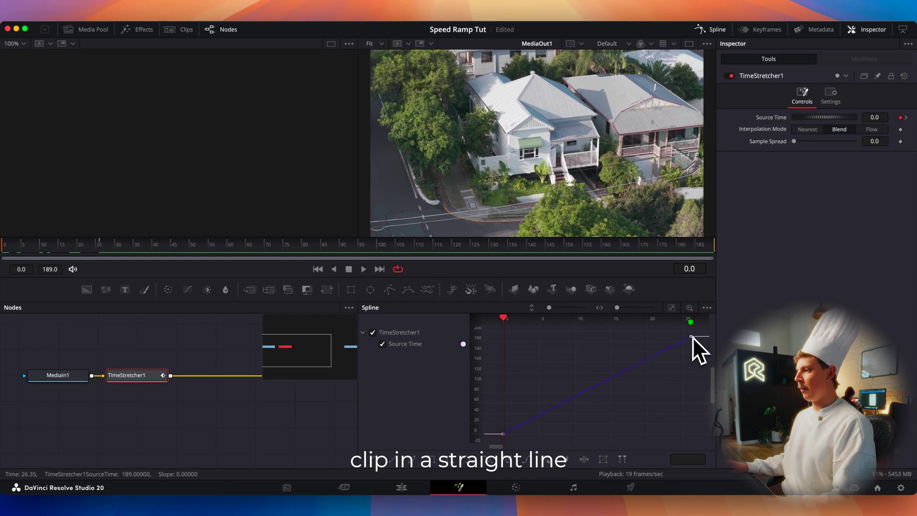
pyautogui.press('space')
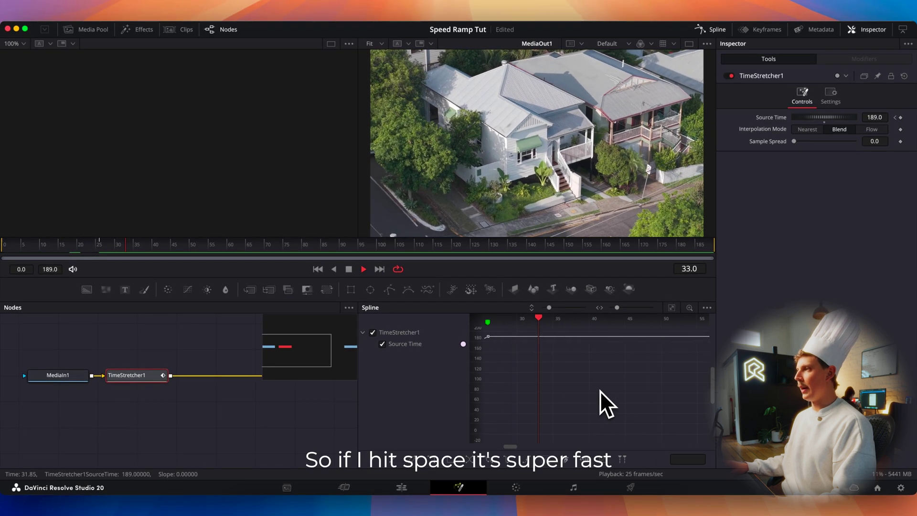
pyautogui.click(403, 488)
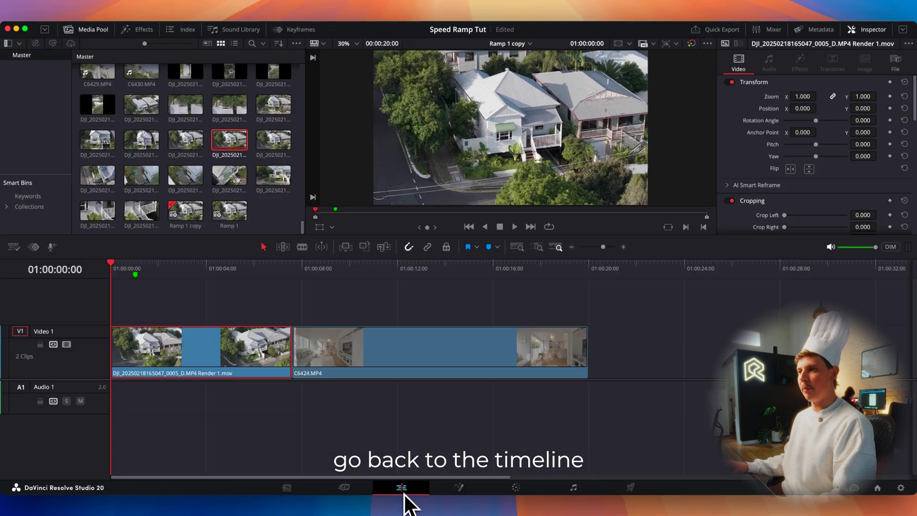
pyautogui.press('Home')
pyautogui.press('space')
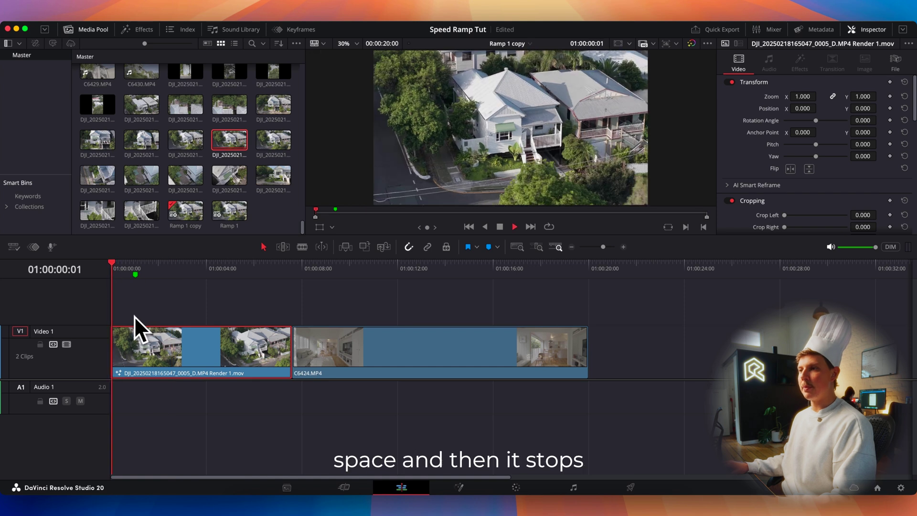
pyautogui.press('space')
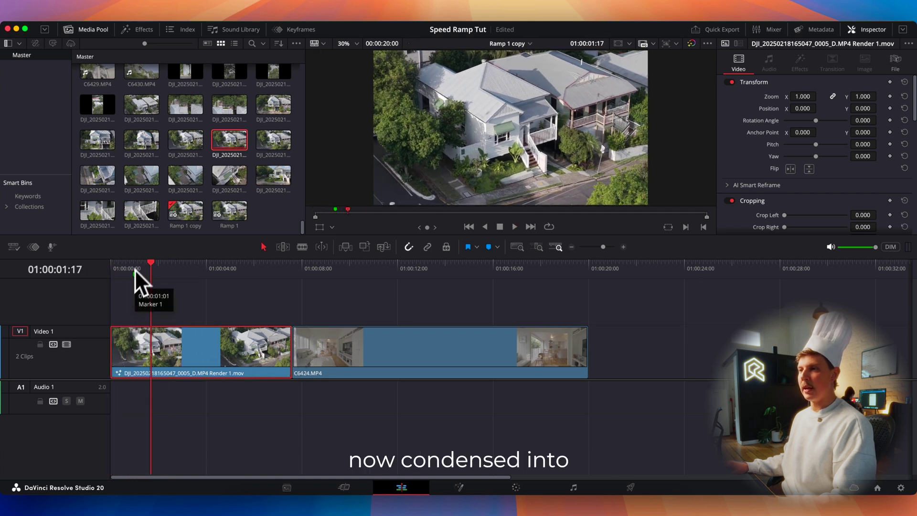
pyautogui.moveTo(137, 266); pyautogui.dragTo(108, 273)
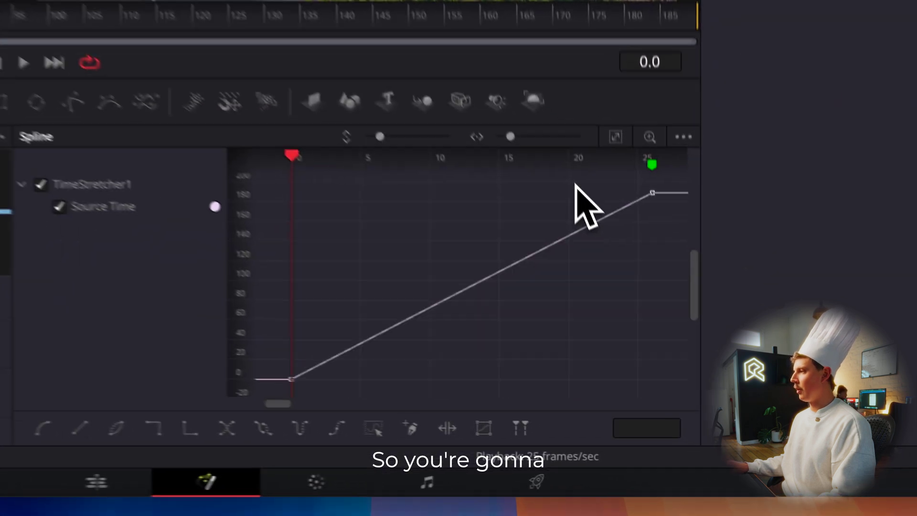
# - Bend the Source Time curve into a slow-start, steep-end ramp using the handles of the last and first keyframes
pyautogui.moveTo(650, 331); pyautogui.dragTo(707, 348)
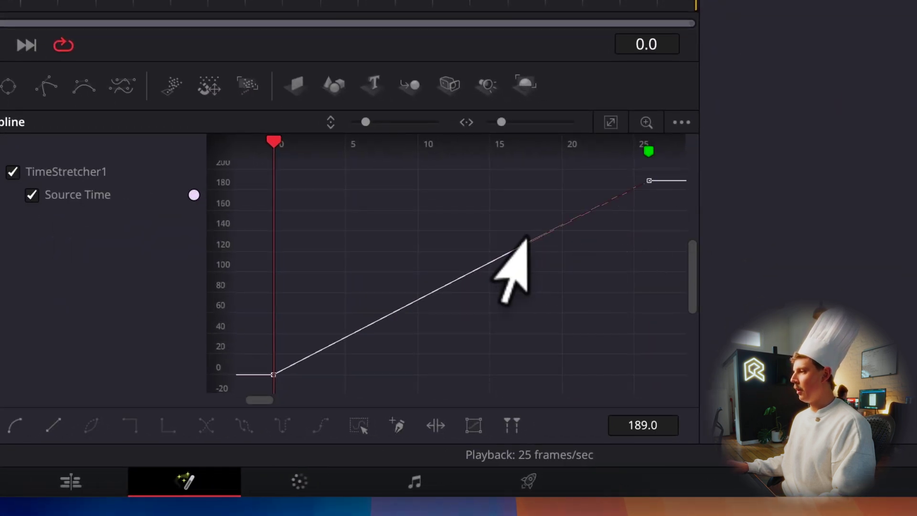
pyautogui.moveTo(524, 240); pyautogui.dragTo(598, 308)
pyautogui.click(609, 123)
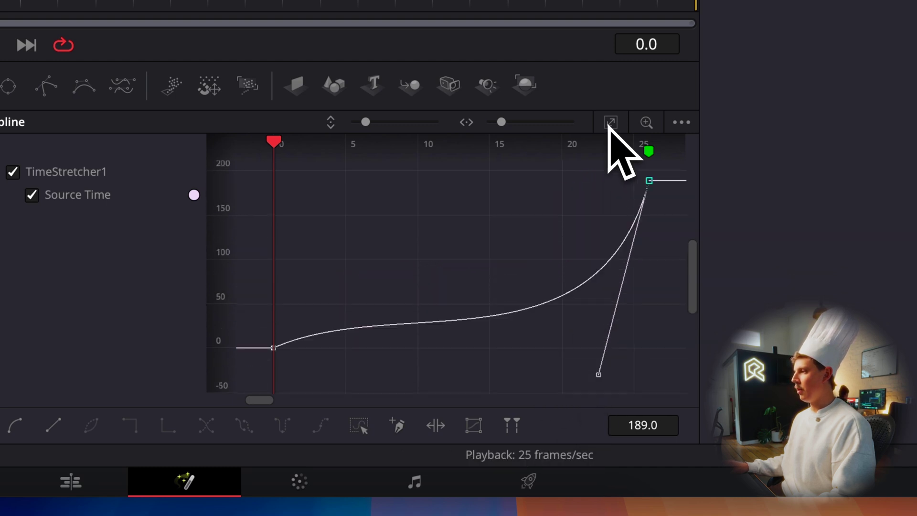
pyautogui.moveTo(330, 294); pyautogui.dragTo(258, 386)
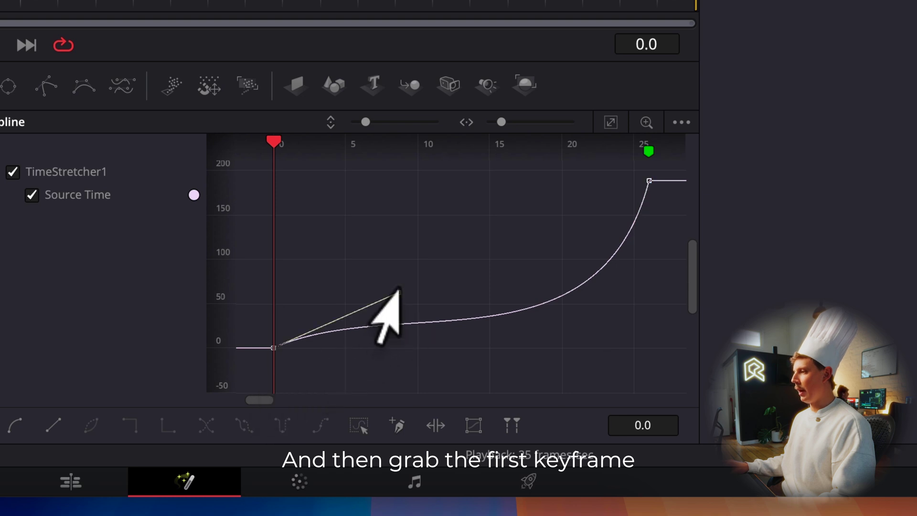
pyautogui.moveTo(398, 291); pyautogui.dragTo(476, 329)
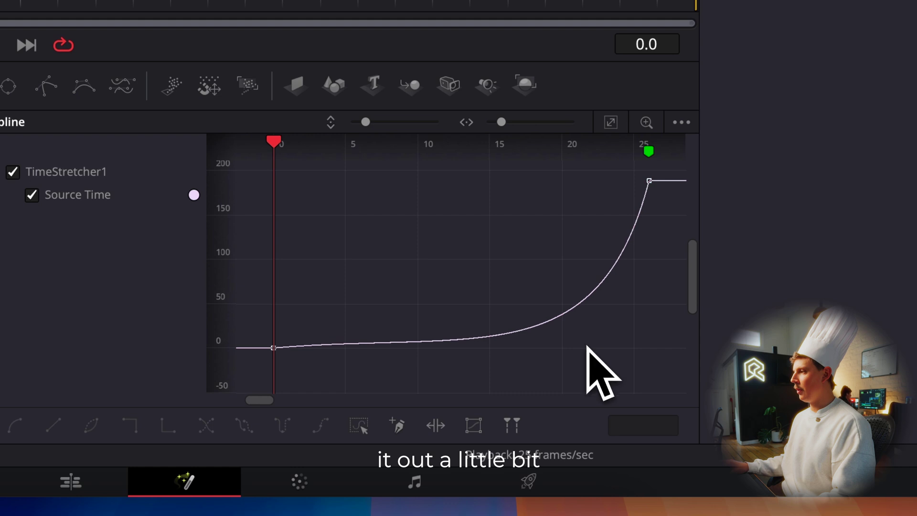
pyautogui.moveTo(602, 374); pyautogui.dragTo(593, 347)
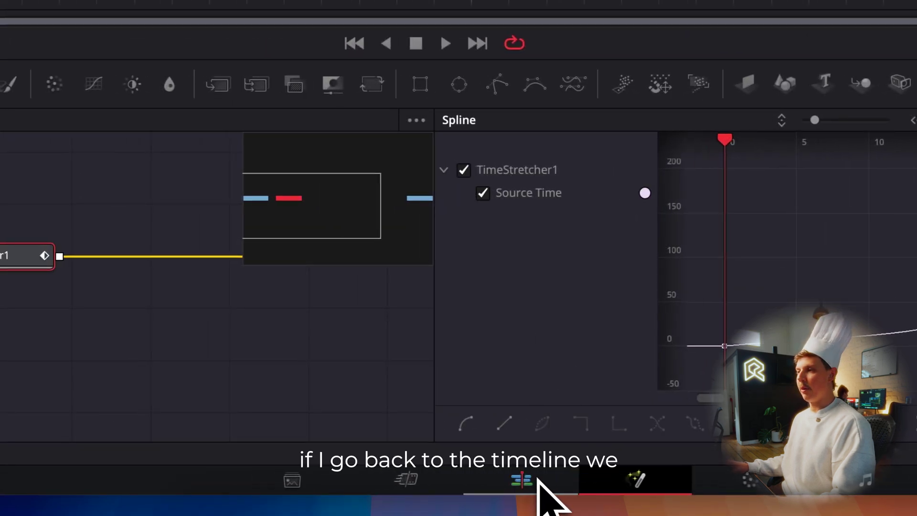
# - Return to the edit timeline, cut the ramped drone clip at the 01:00:01:01 marker, ripple-delete the remainder and play the result
pyautogui.click(538, 479)
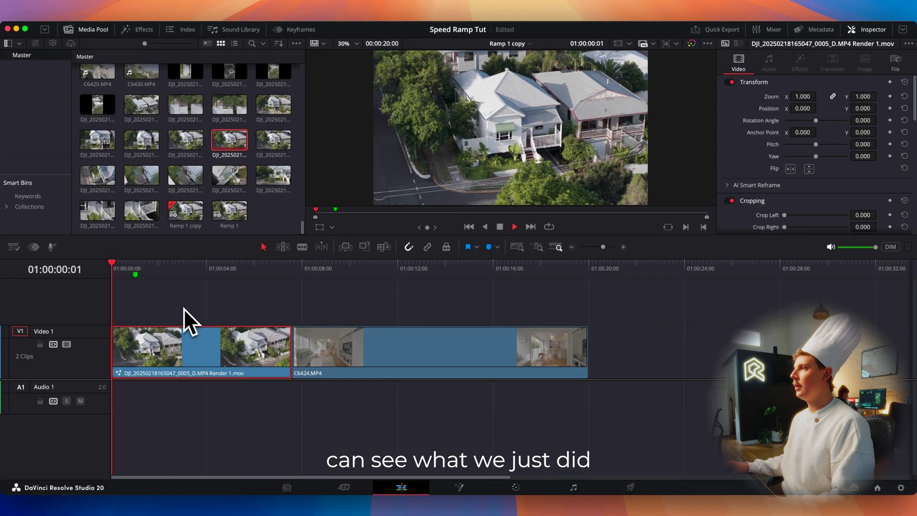
pyautogui.press('space')
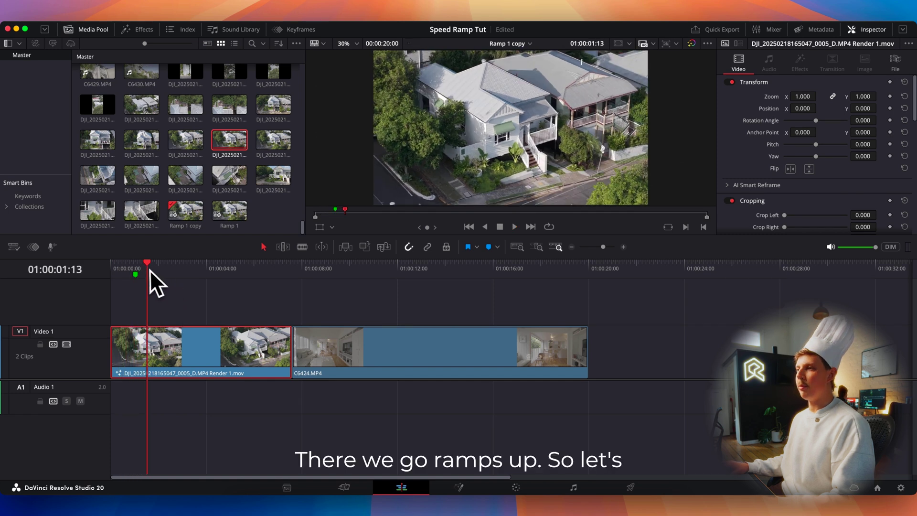
pyautogui.moveTo(149, 269); pyautogui.dragTo(138, 266)
pyautogui.press('super+b')
pyautogui.click(165, 349)
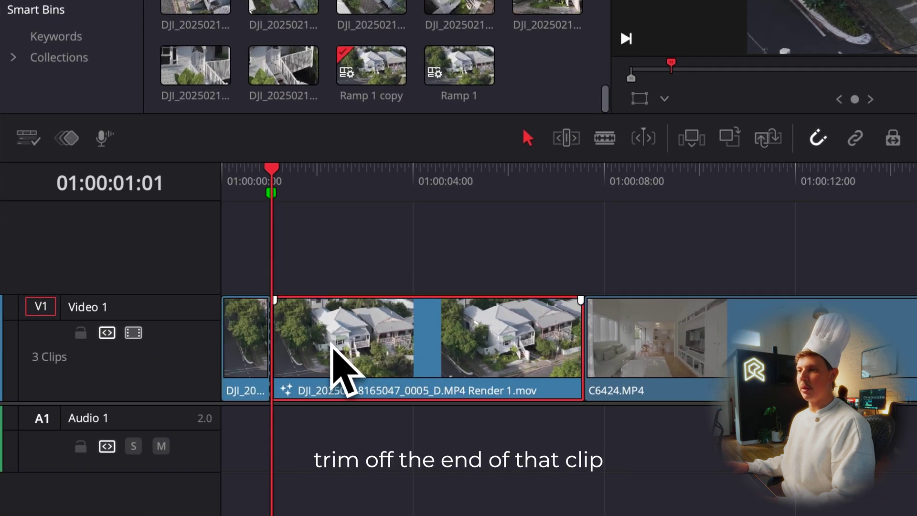
pyautogui.press('Delete')
pyautogui.moveTo(274, 172); pyautogui.dragTo(224, 175)
pyautogui.press('space')
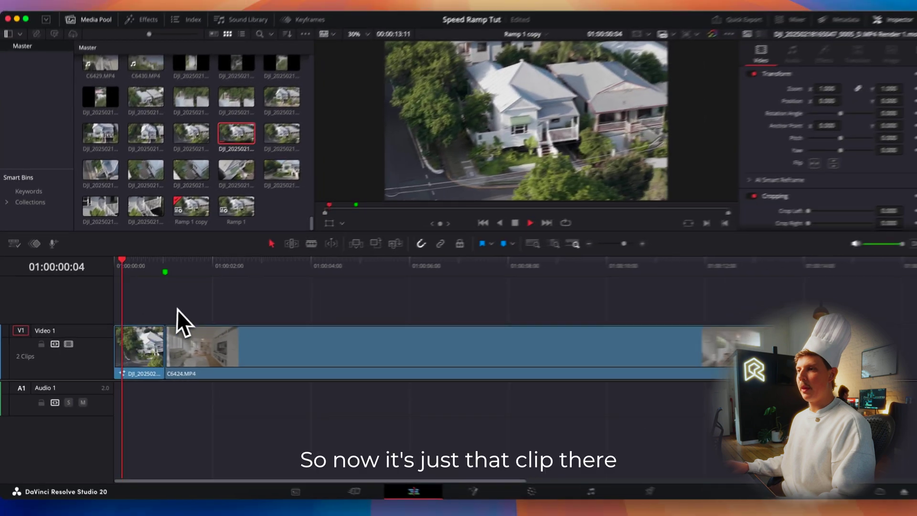
# - Reopen the trimmed drone clip in Fusion at frame 20 and add a Motion Blur node after TimeStretcher1
pyautogui.click(156, 266)
pyautogui.click(150, 332)
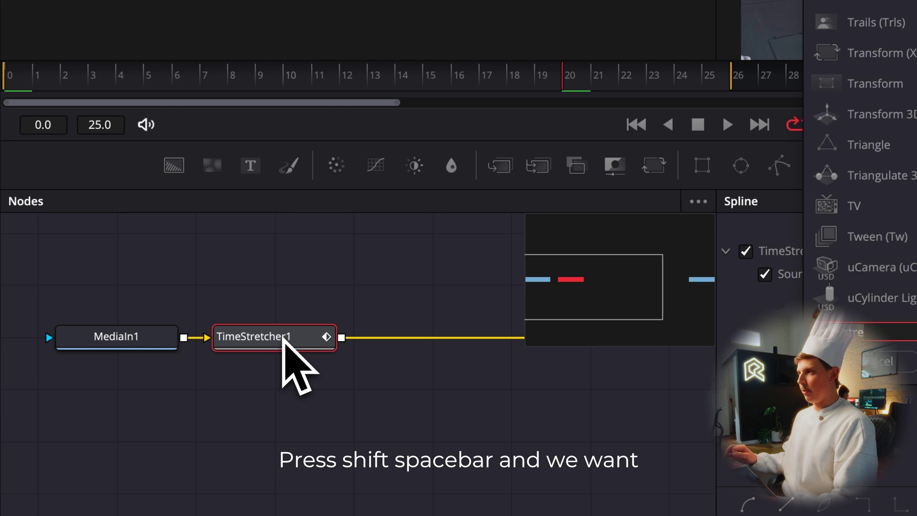
pyautogui.write('motio')
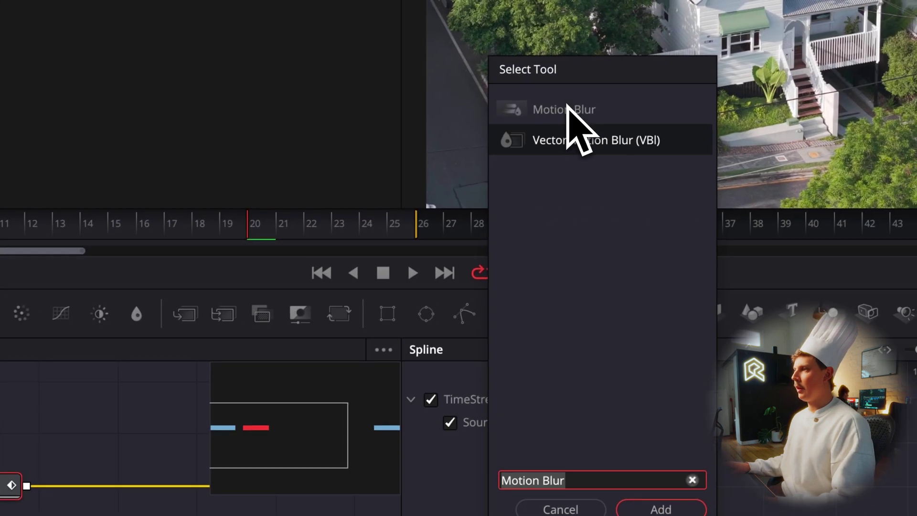
pyautogui.click(567, 106)
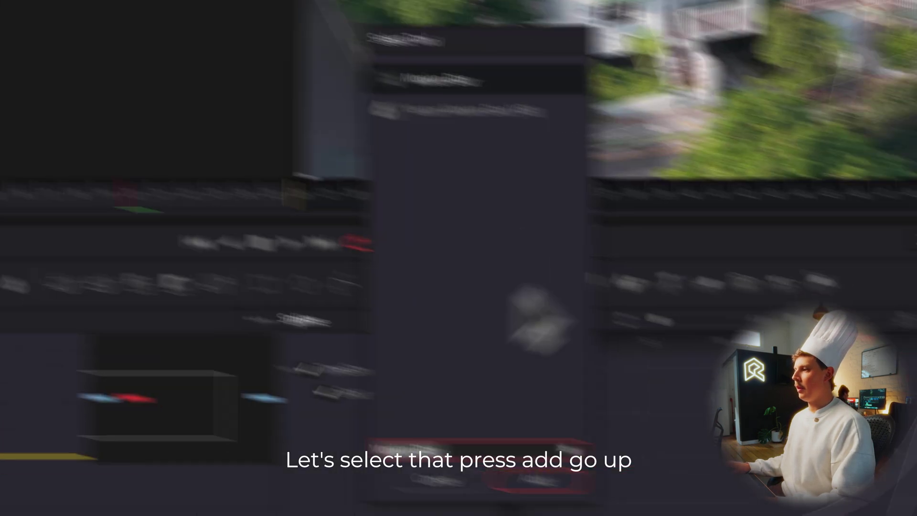
pyautogui.click(538, 477)
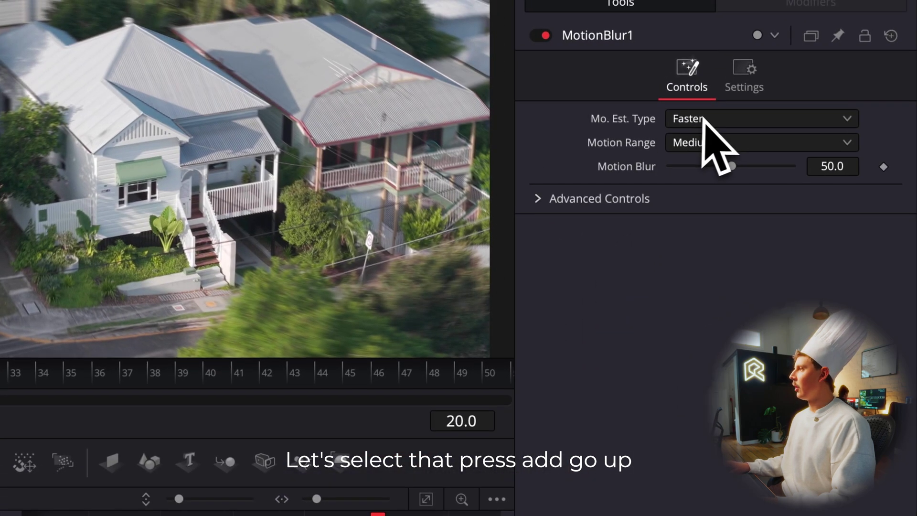
# - Set MotionBlur1's motion estimation type to Better
pyautogui.click(708, 123)
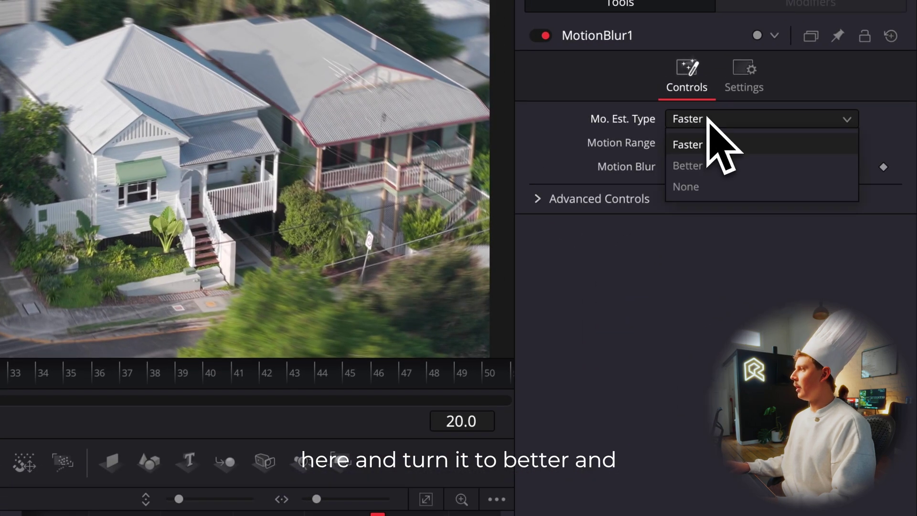
pyautogui.click(706, 169)
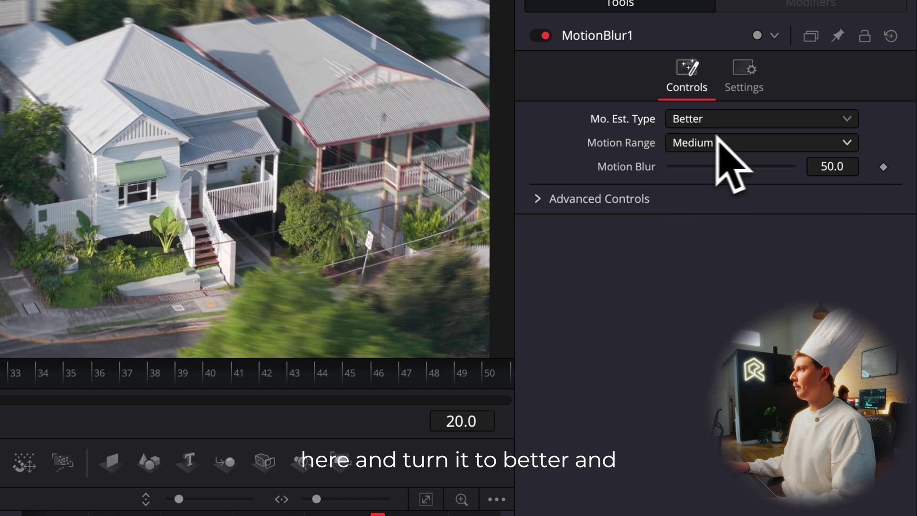
pyautogui.click(539, 200)
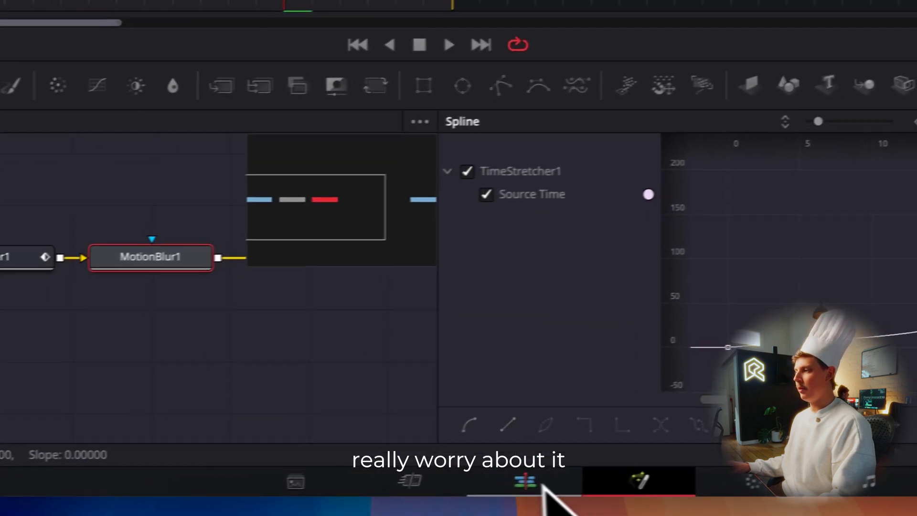
# - Return to the edit timeline and replay the drone clip from its start to check the motion blur
pyautogui.click(544, 482)
pyautogui.moveTo(131, 239); pyautogui.dragTo(107, 268)
pyautogui.press('space')
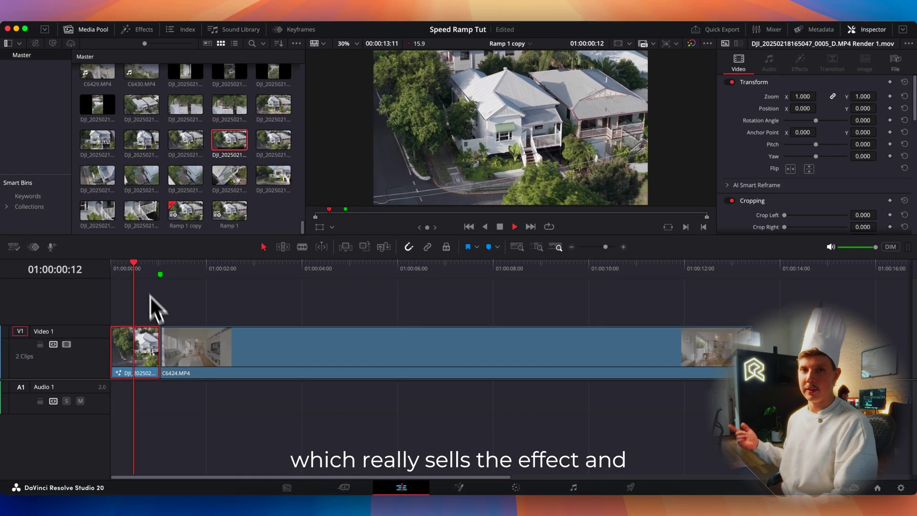
pyautogui.click(111, 269)
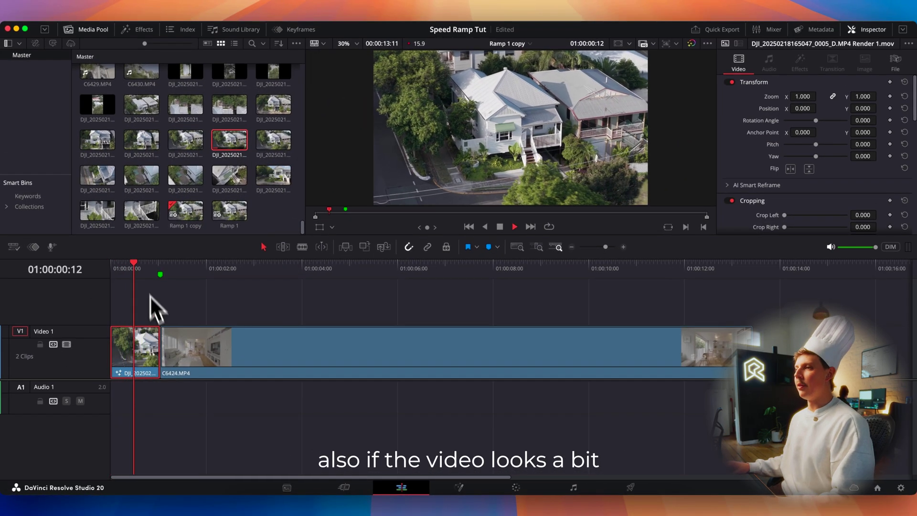
pyautogui.click(111, 269)
pyautogui.press('space')
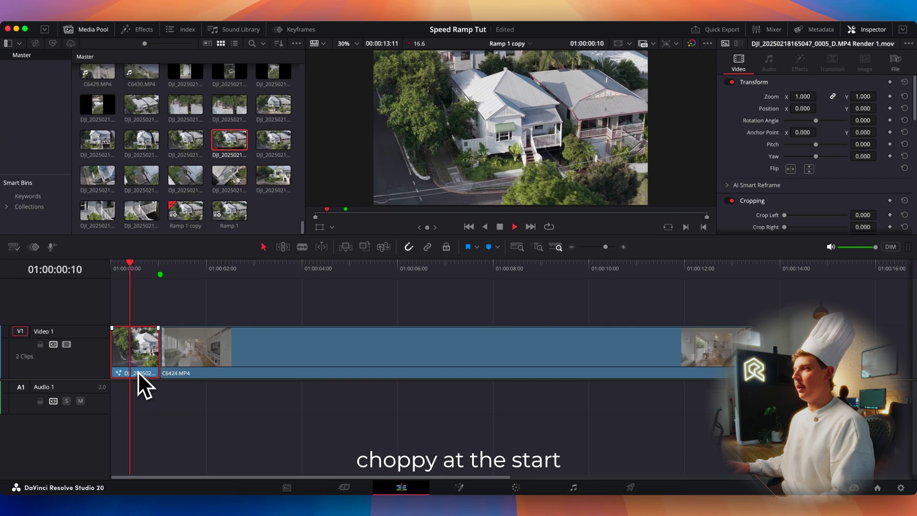
# - Reopen the drone clip in Fusion and soften the Source Time ramp by raising the handles of the first and last keyframes
pyautogui.click(459, 487)
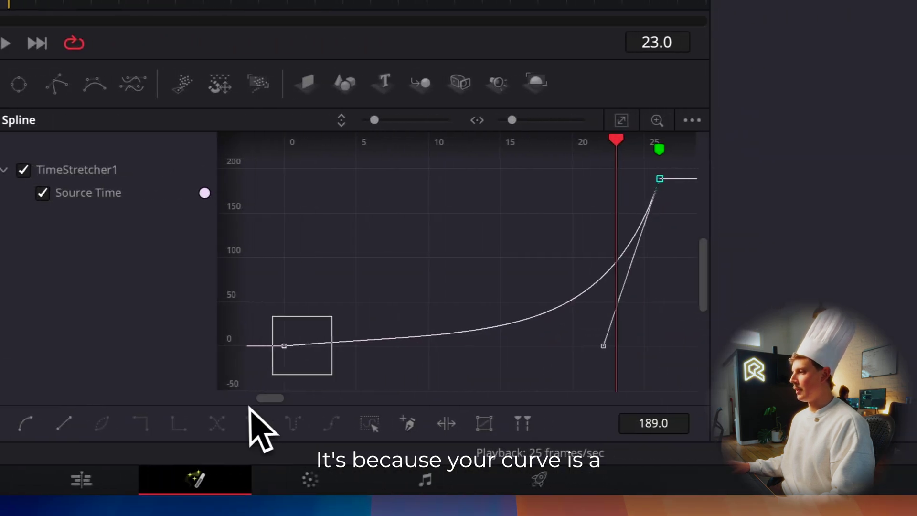
pyautogui.moveTo(332, 316); pyautogui.dragTo(248, 406)
pyautogui.moveTo(482, 327); pyautogui.dragTo(481, 322)
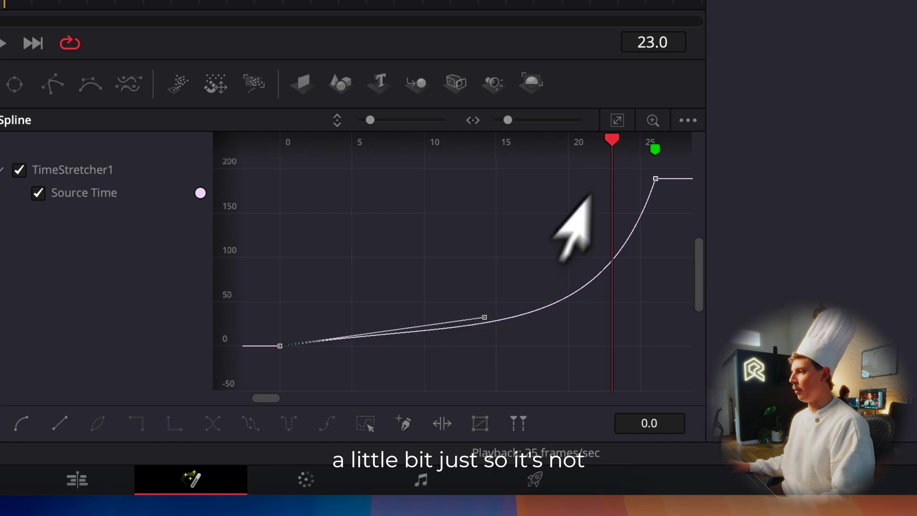
pyautogui.click(656, 179)
pyautogui.moveTo(597, 343); pyautogui.dragTo(597, 317)
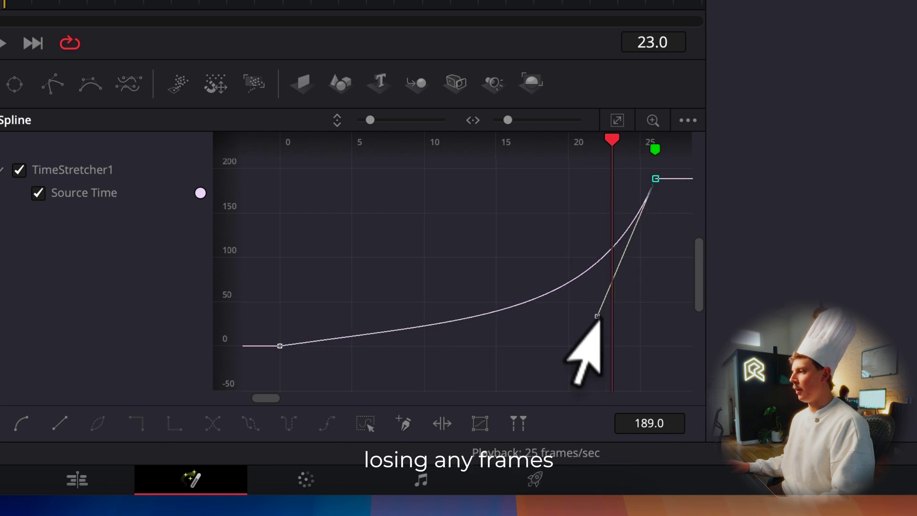
# - Return to the edit timeline, clear the clip selection and move the playhead to 01:00:01:24
pyautogui.click(86, 481)
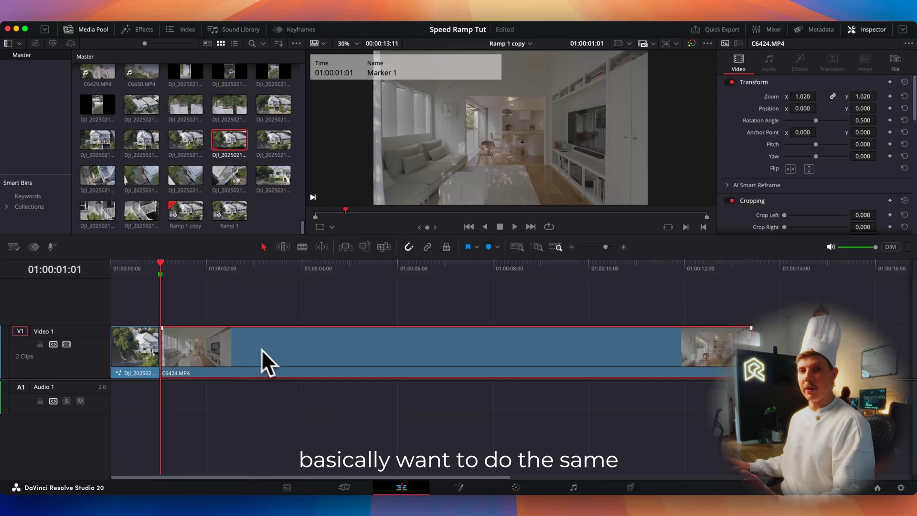
pyautogui.click(280, 308)
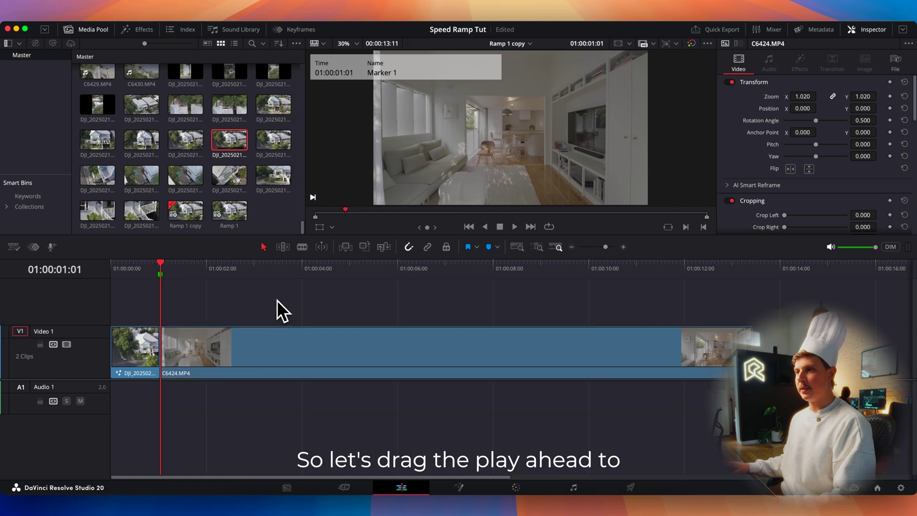
pyautogui.moveTo(170, 266); pyautogui.dragTo(172, 266)
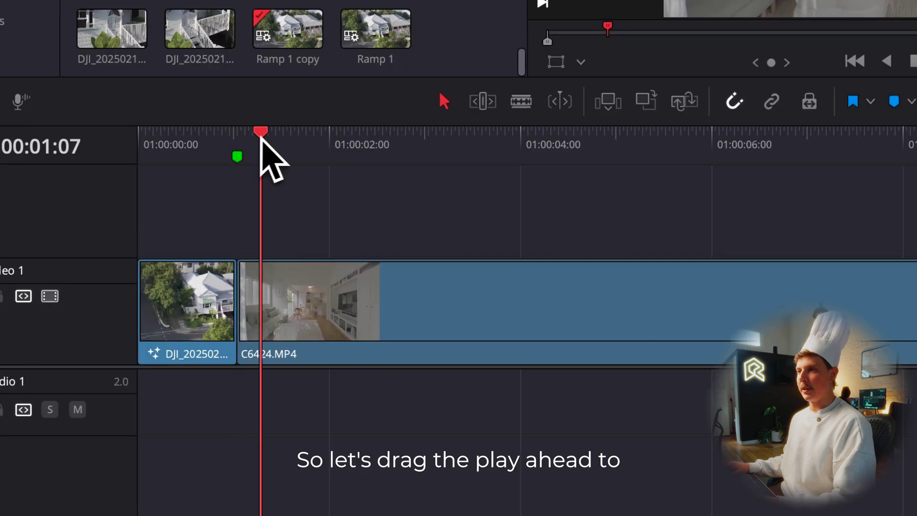
pyautogui.moveTo(261, 139); pyautogui.dragTo(325, 139)
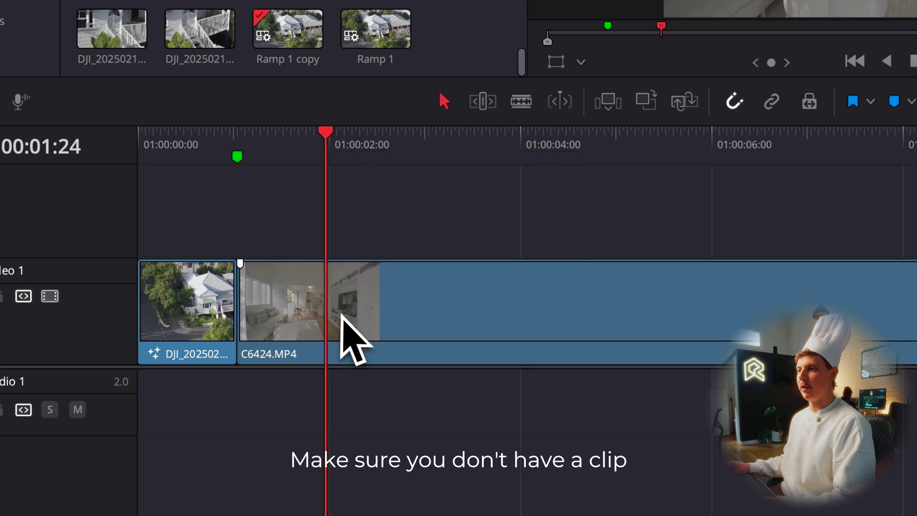
pyautogui.click(341, 315)
pyautogui.rightClick(329, 323)
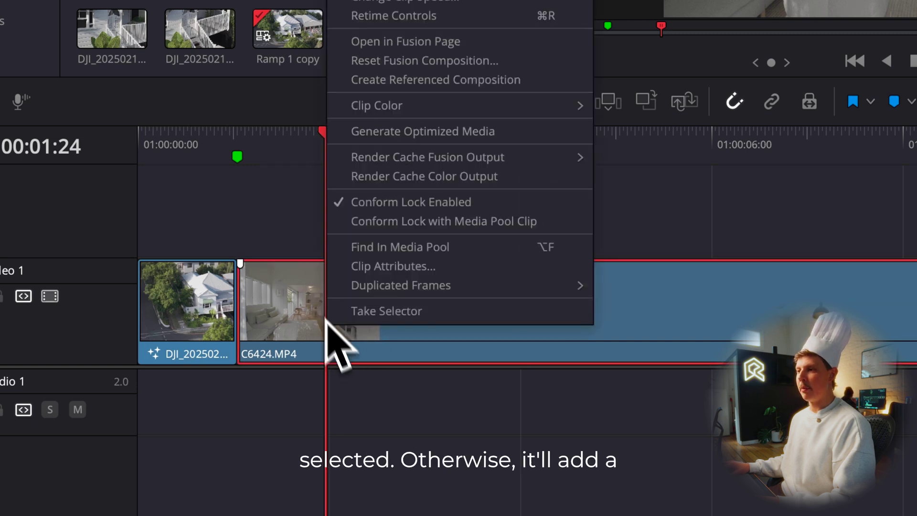
pyautogui.click(330, 227)
# - Add a purple marker to the timeline ruler at the playhead, 01:00:01:24
pyautogui.rightClick(329, 165)
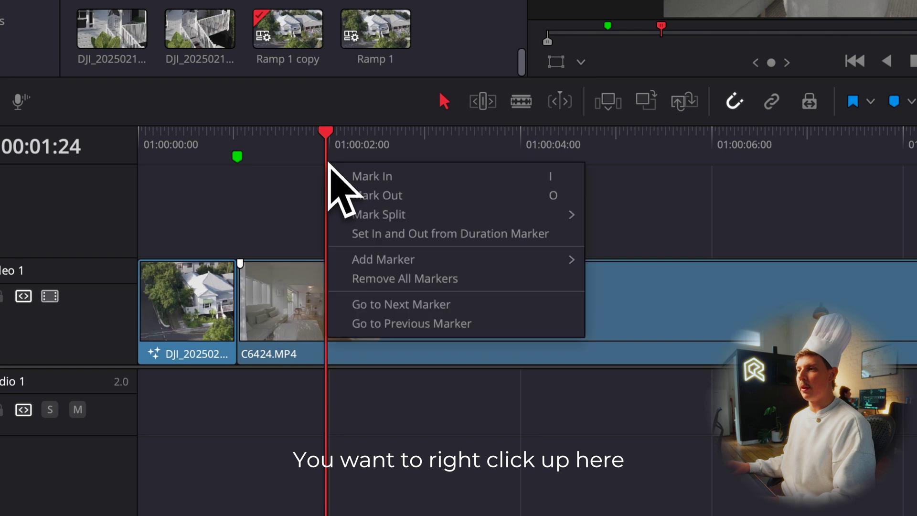
pyautogui.moveTo(417, 262)
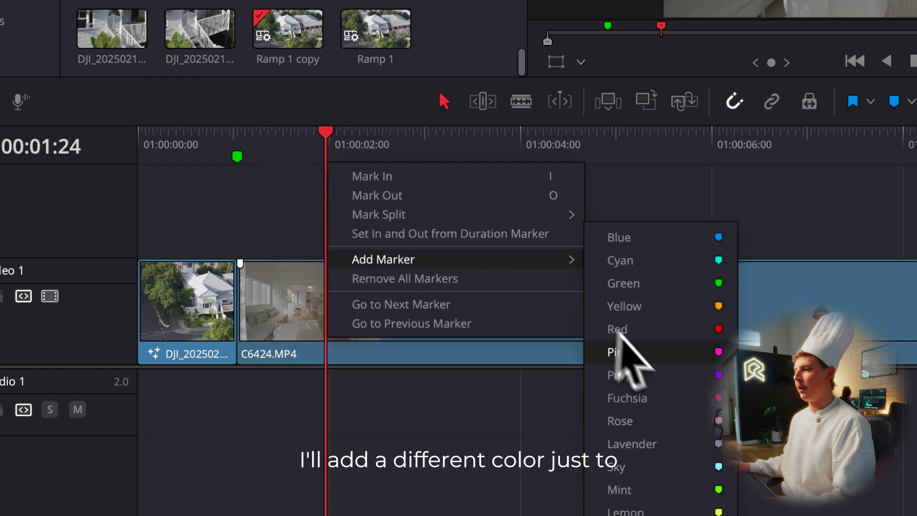
pyautogui.click(647, 374)
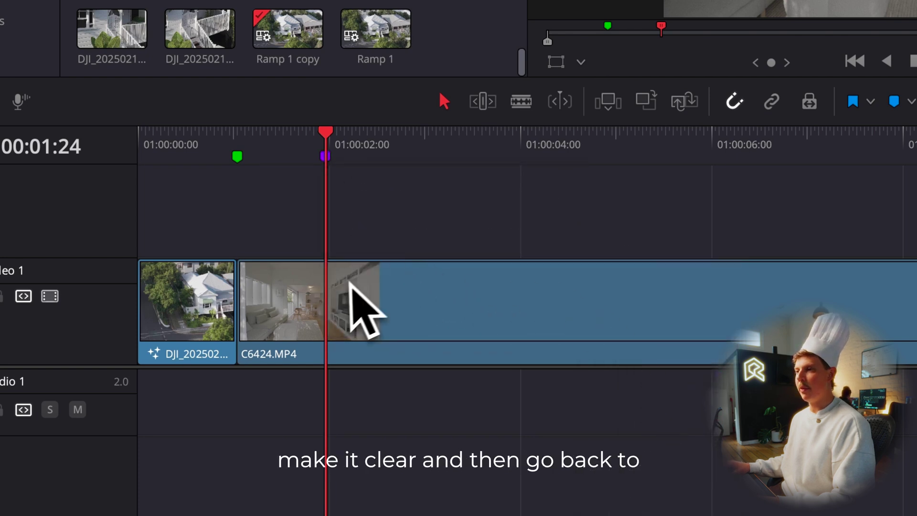
# - Open clip C6424.MP4 in Fusion from the green marker at 01:00:01:01 and add a Time Stretcher node after MediaIn1
pyautogui.click(351, 284)
pyautogui.moveTo(321, 132); pyautogui.dragTo(252, 149)
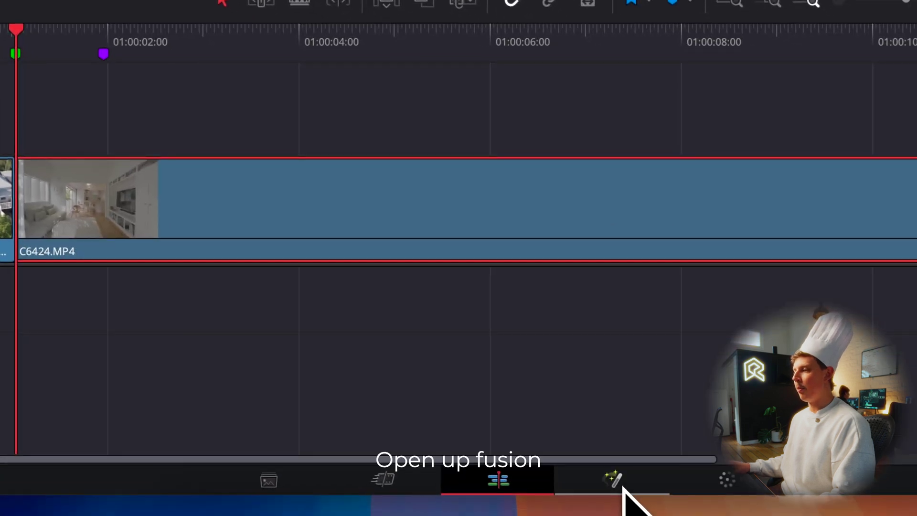
pyautogui.click(622, 488)
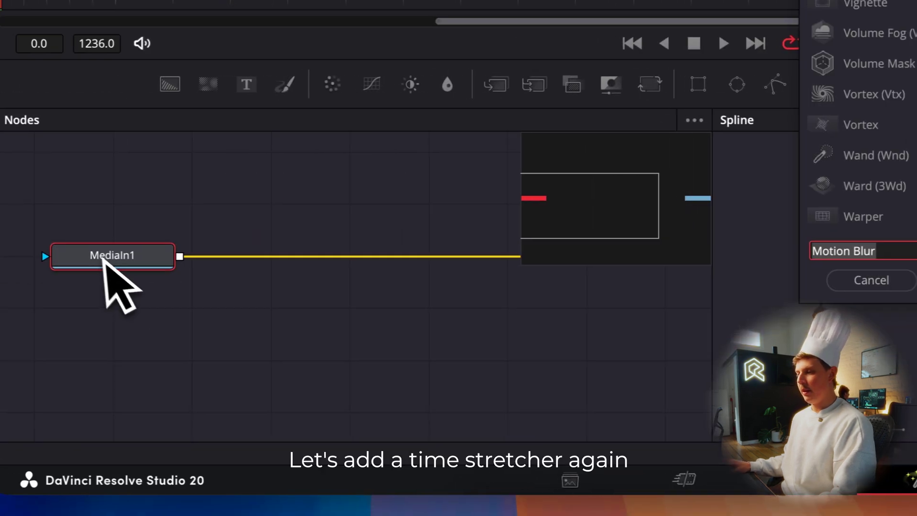
pyautogui.write('t')
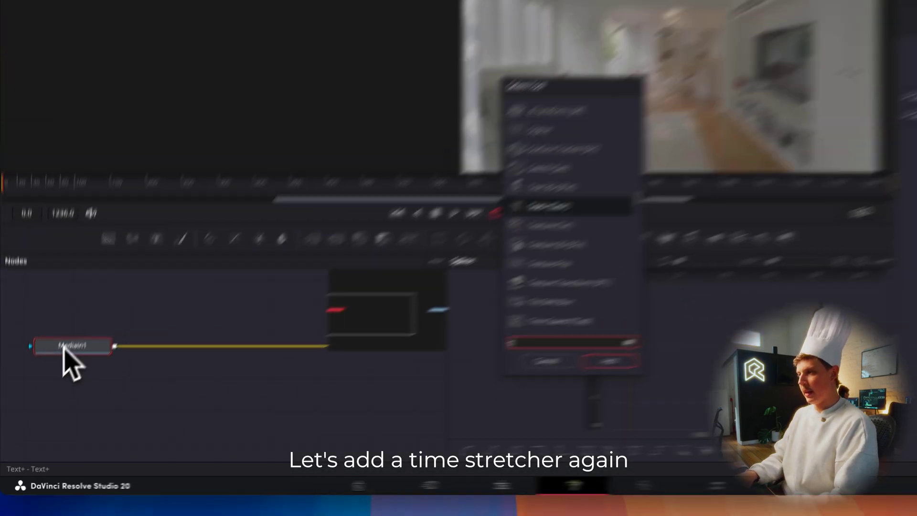
pyautogui.write('ime st')
pyautogui.press('Return')
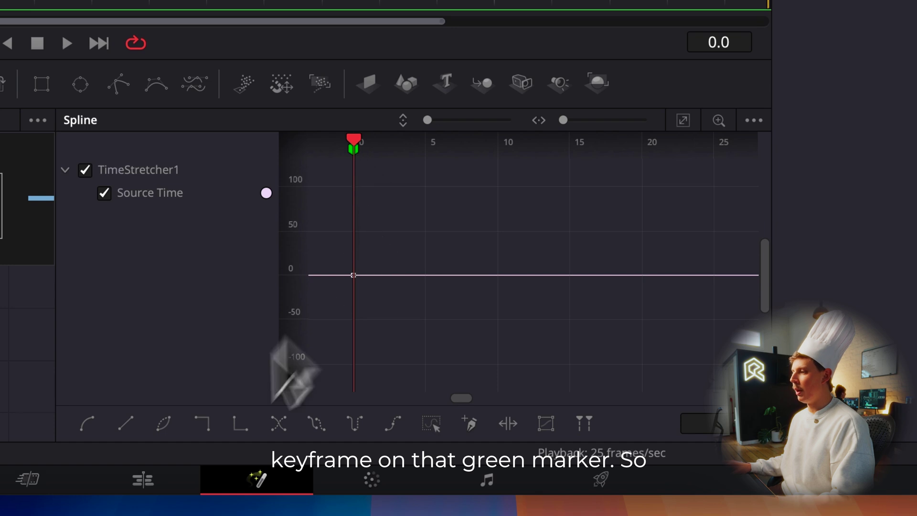
# - Check the marker positions on the edit timeline, return to Fusion and set TimeStretcher1's Source Time to 1236 at the purple marker, frame 92
pyautogui.click(143, 479)
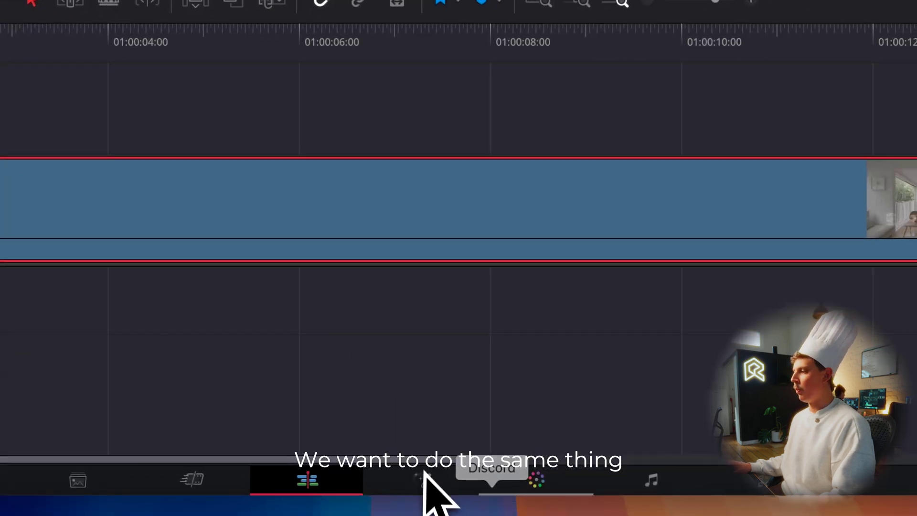
pyautogui.click(425, 478)
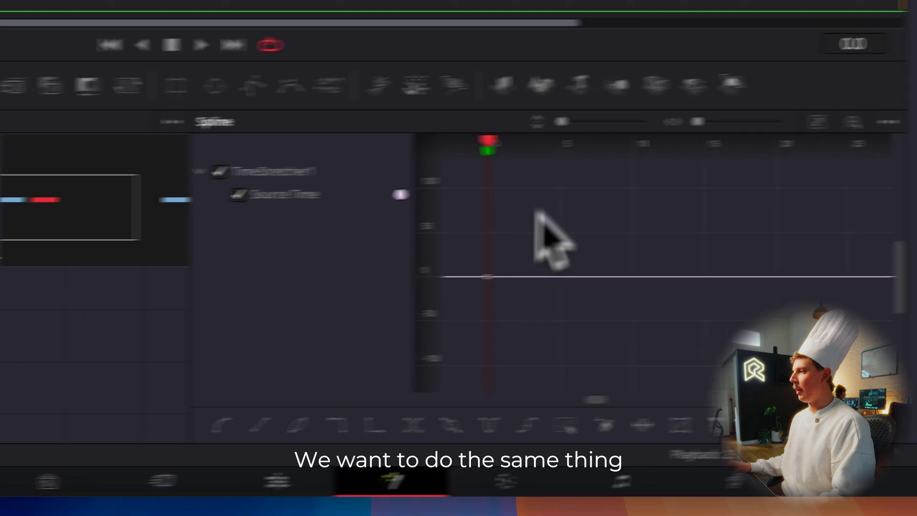
pyautogui.moveTo(802, 141); pyautogui.dragTo(420, 179)
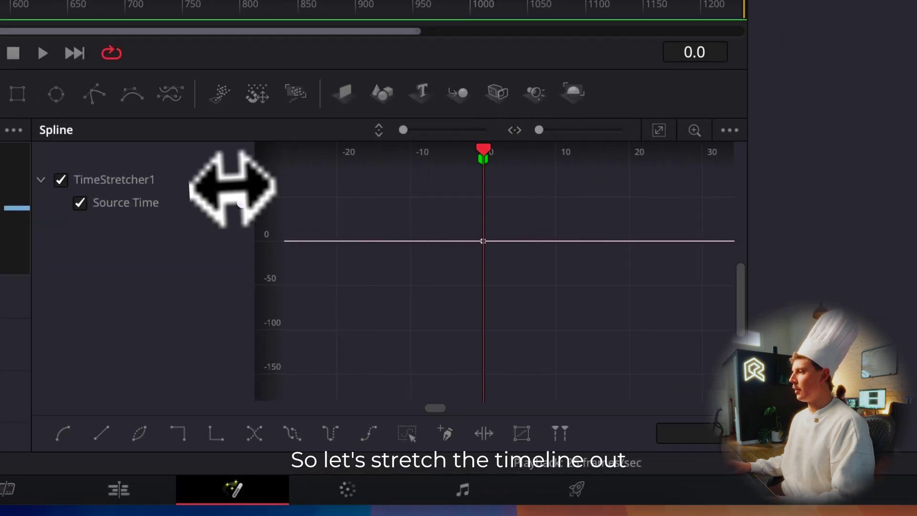
pyautogui.moveTo(232, 189); pyautogui.dragTo(222, 191)
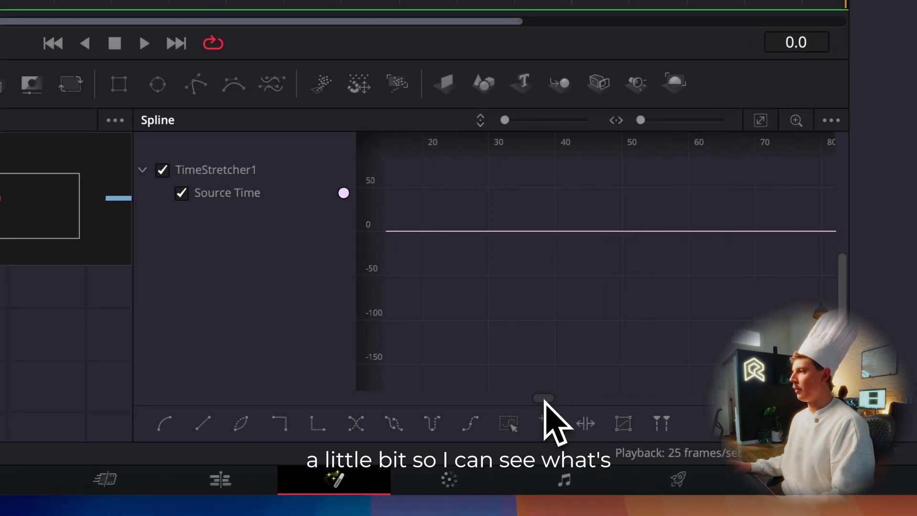
pyautogui.moveTo(544, 401); pyautogui.dragTo(541, 399)
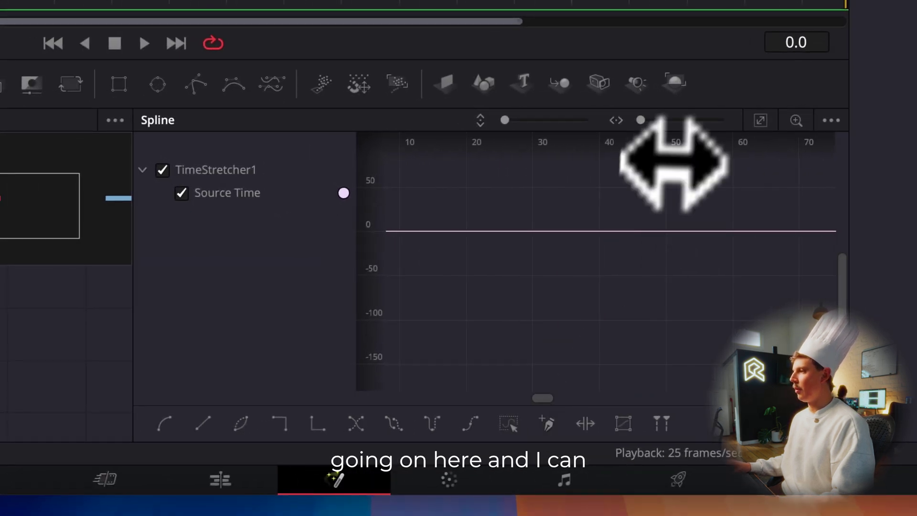
pyautogui.moveTo(683, 145); pyautogui.dragTo(227, 154)
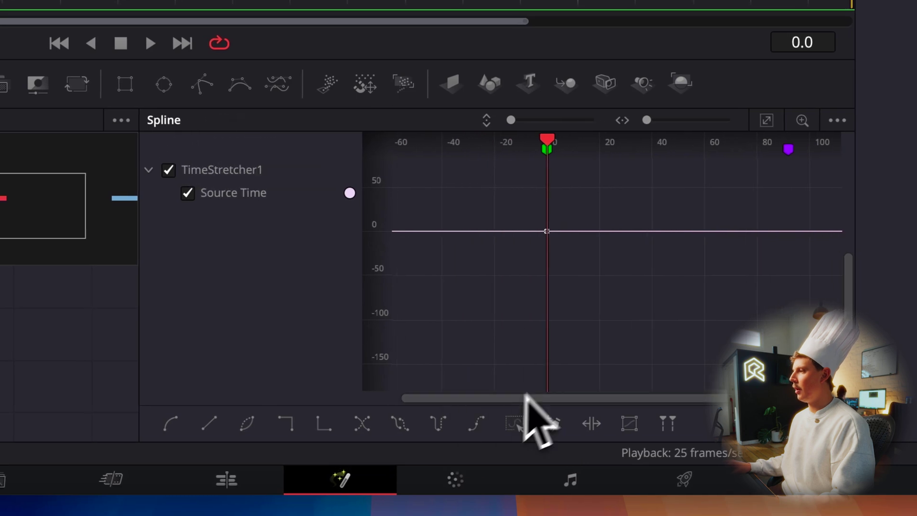
pyautogui.moveTo(555, 139); pyautogui.dragTo(793, 141)
pyautogui.moveTo(474, 186); pyautogui.dragTo(474, 188)
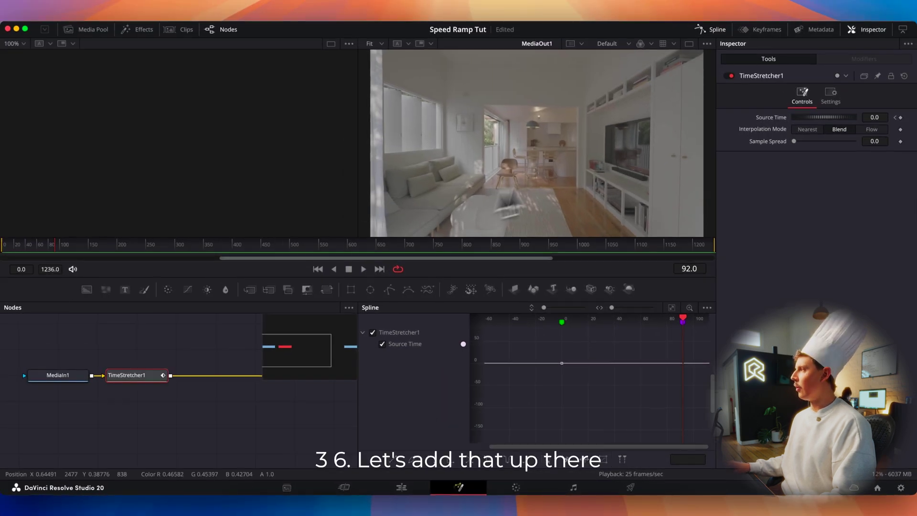
pyautogui.click(875, 118)
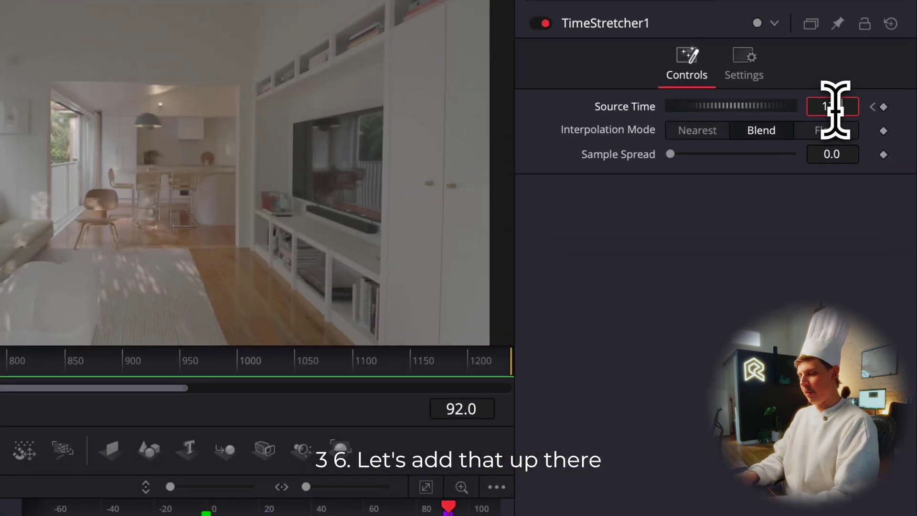
pyautogui.write('1236')
pyautogui.press('Return')
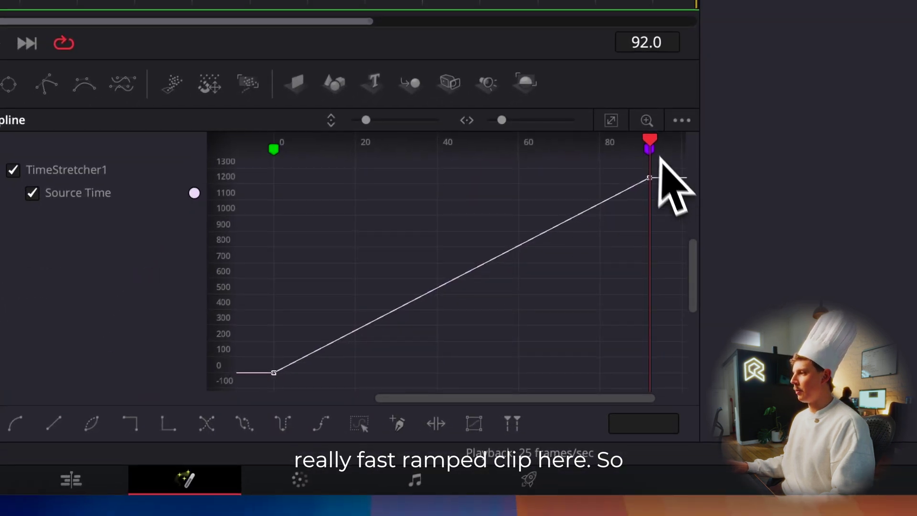
# - Bend the Source Time curve into a fast-start, slow-end ramp using the handles of the first and last keyframes
pyautogui.click(399, 307)
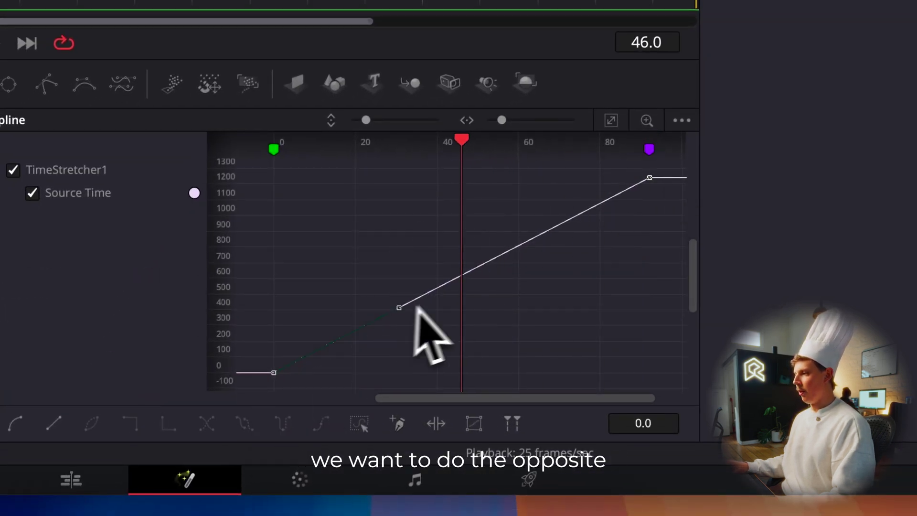
pyautogui.moveTo(401, 304); pyautogui.dragTo(330, 165)
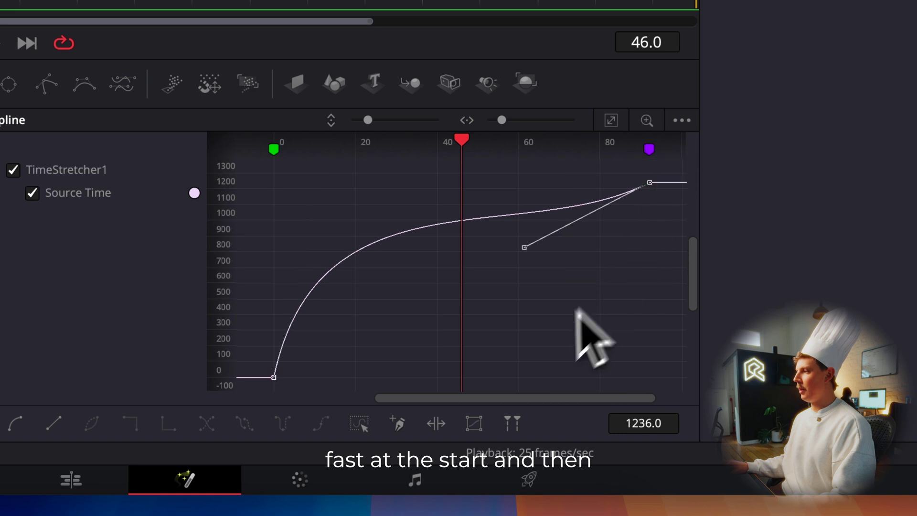
pyautogui.moveTo(524, 245); pyautogui.dragTo(455, 211)
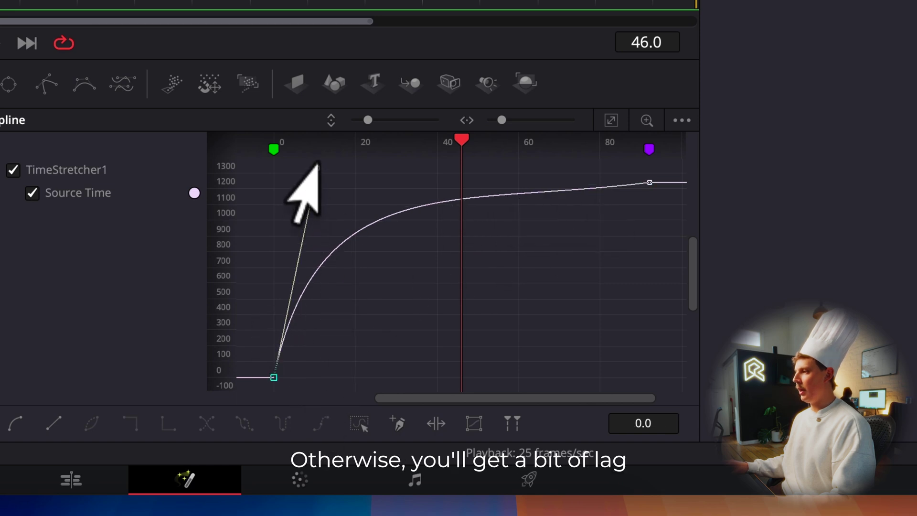
pyautogui.moveTo(318, 162); pyautogui.dragTo(315, 196)
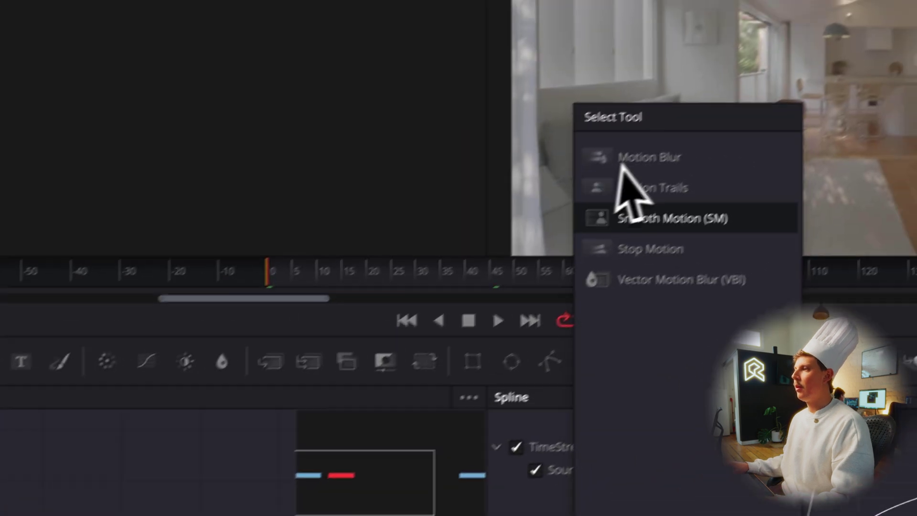
# - Add a Motion Blur node, not the vector version, after TimeStretcher1
pyautogui.write('blur')
pyautogui.click(901, 13)
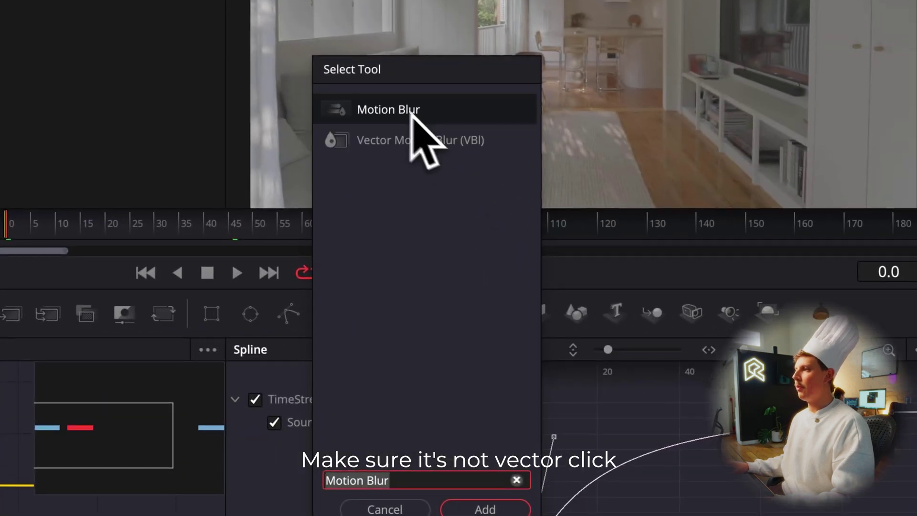
pyautogui.click(485, 509)
# - Return to the edit timeline and stabilize the drone clip
pyautogui.click(451, 478)
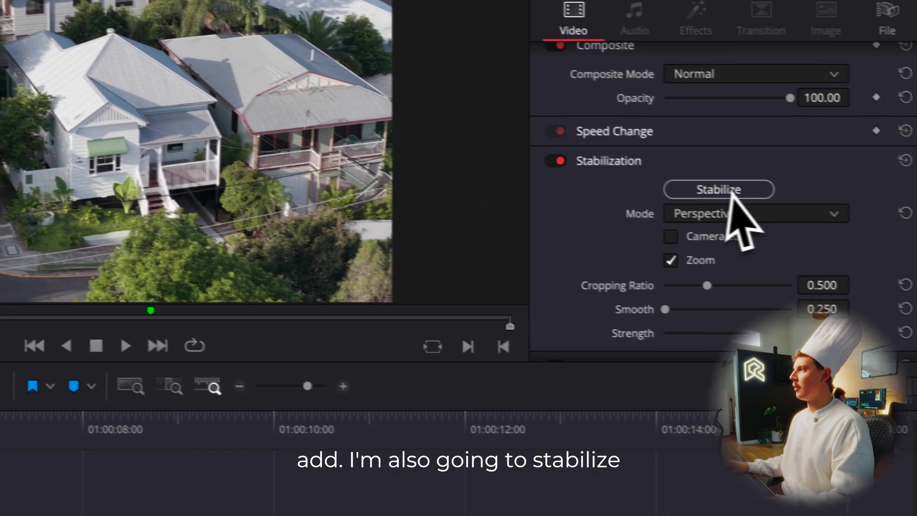
pyautogui.click(718, 190)
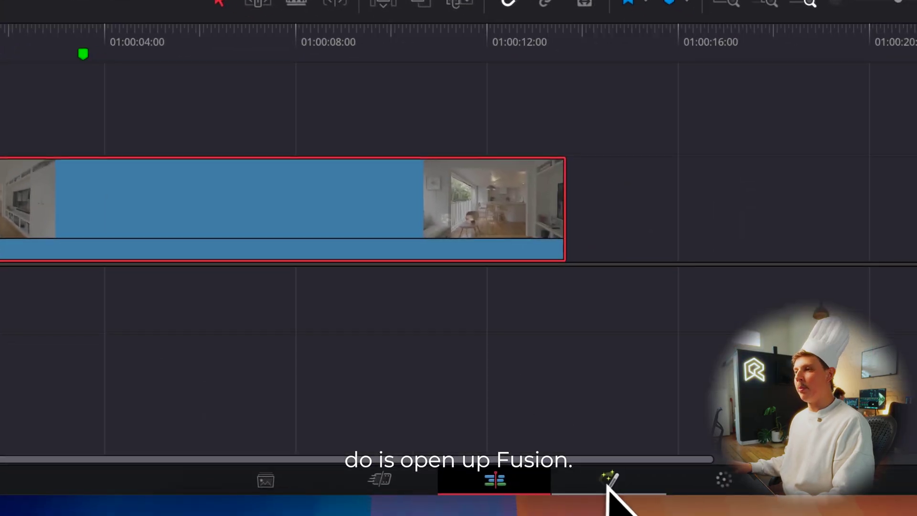
# - Open the selected interior clip in Fusion and add a Time Stretcher node after MediaIn1
pyautogui.click(611, 480)
pyautogui.hotkey('shift', 'space')
pyautogui.write('time st')
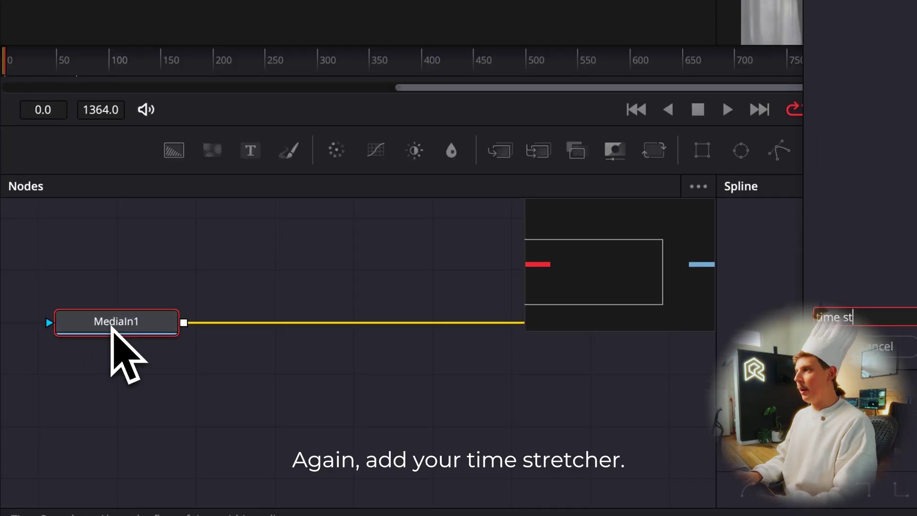
pyautogui.press('Return')
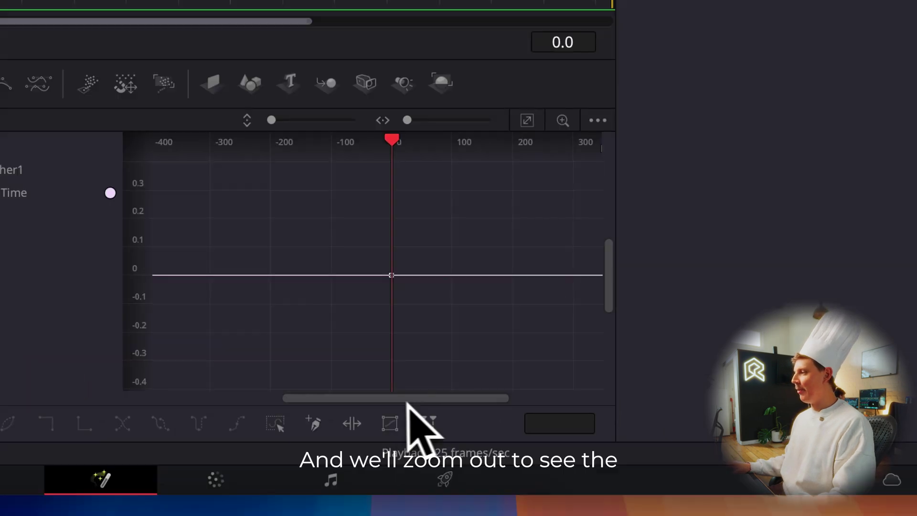
# - Keyframe TimeStretcher1's Source Time to 1364 at the green marker on frame 356
pyautogui.moveTo(429, 150); pyautogui.dragTo(389, 150)
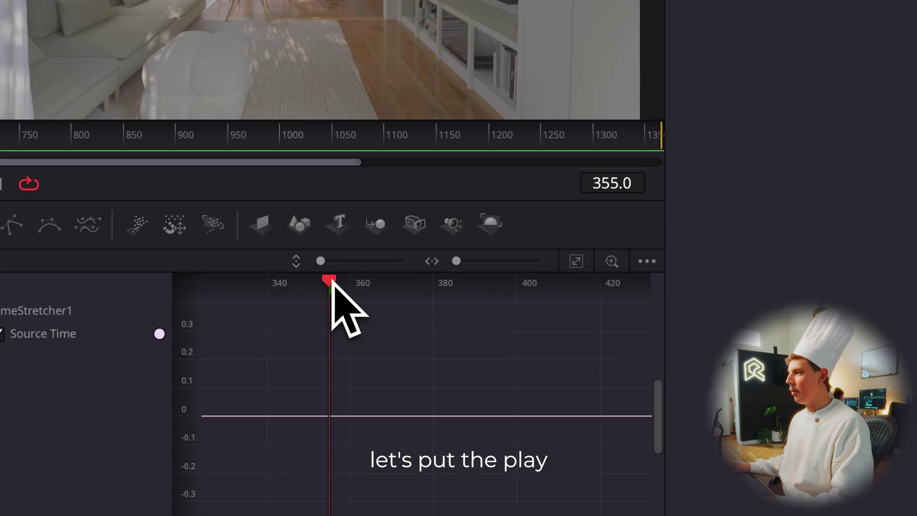
pyautogui.moveTo(332, 282); pyautogui.dragTo(333, 281)
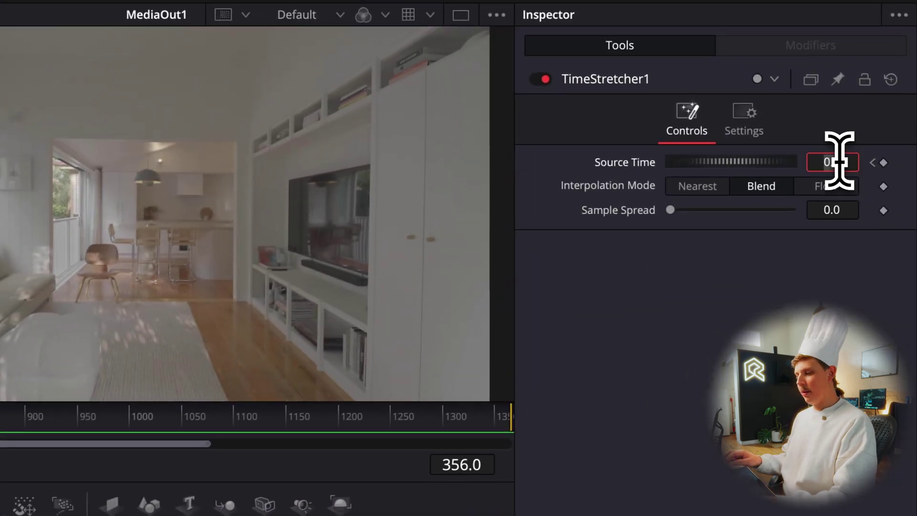
pyautogui.press('Tab')
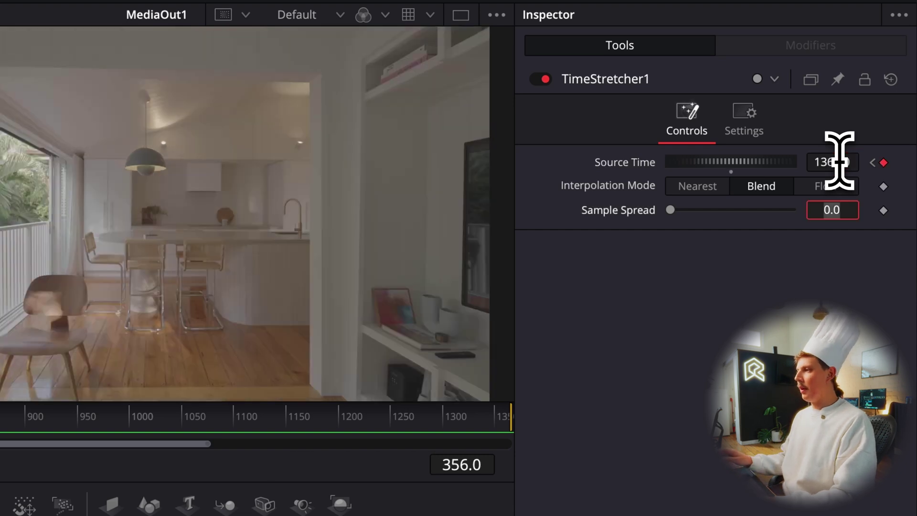
# - Bend the Source Time curve into a slow-fast-slow ramp using the first and last keyframes' handles, and return the playhead to frame 0
pyautogui.click(427, 361)
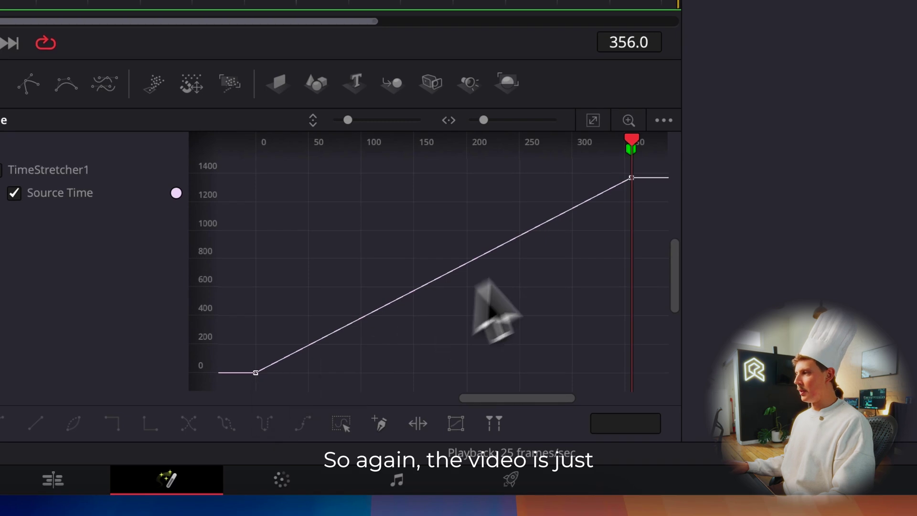
pyautogui.moveTo(321, 299); pyautogui.dragTo(216, 410)
pyautogui.click(381, 308)
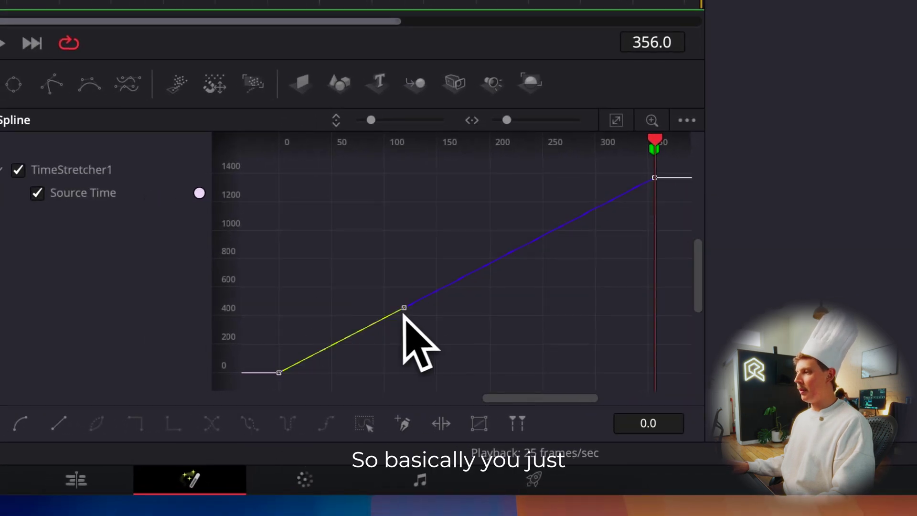
pyautogui.moveTo(421, 302); pyautogui.dragTo(621, 326)
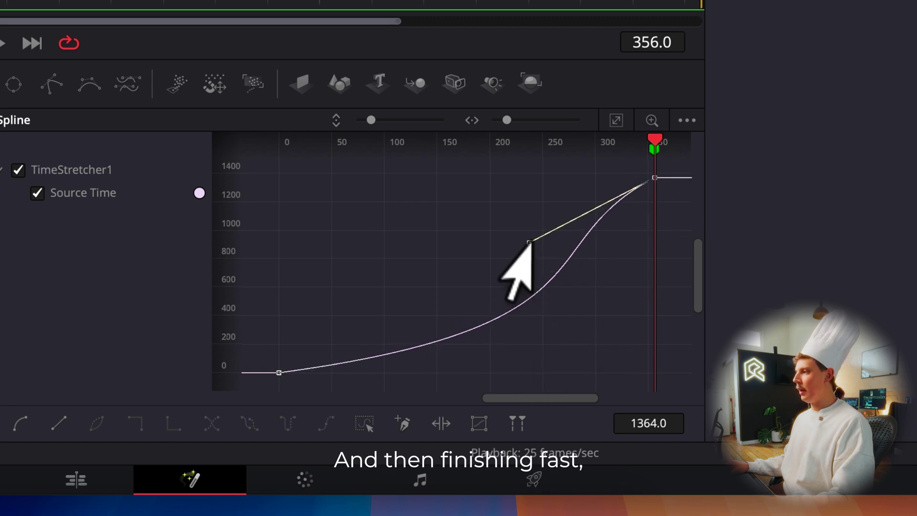
pyautogui.moveTo(529, 243); pyautogui.dragTo(315, 238)
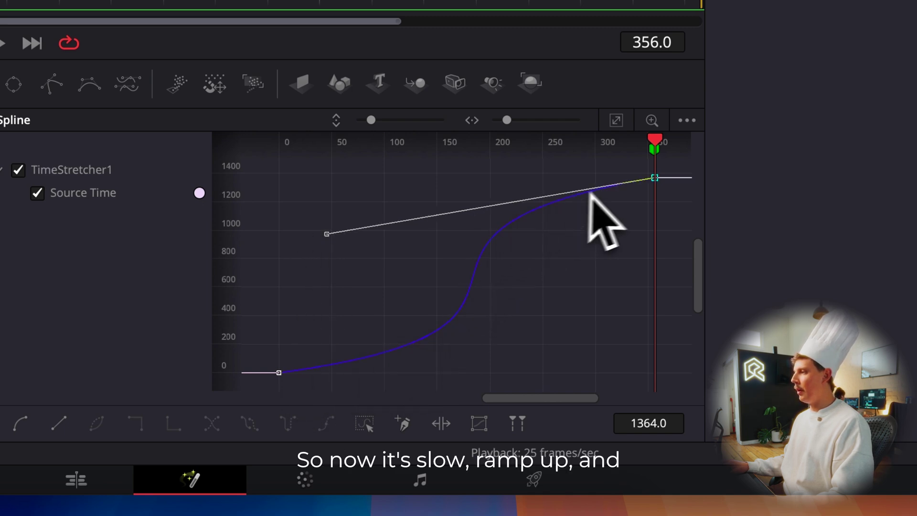
pyautogui.moveTo(654, 139); pyautogui.dragTo(311, 140)
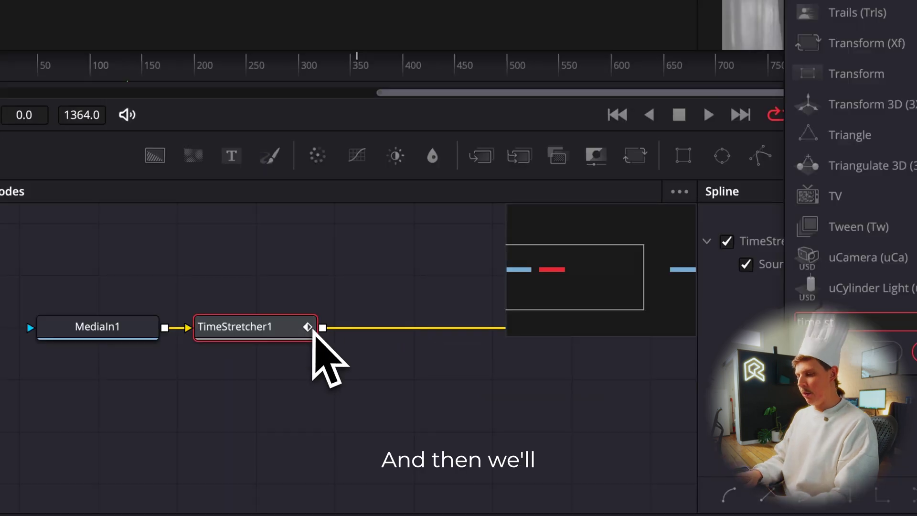
# - Add a Motion Blur node after TimeStretcher1 and return to the start of the edit timeline
pyautogui.write('mo')
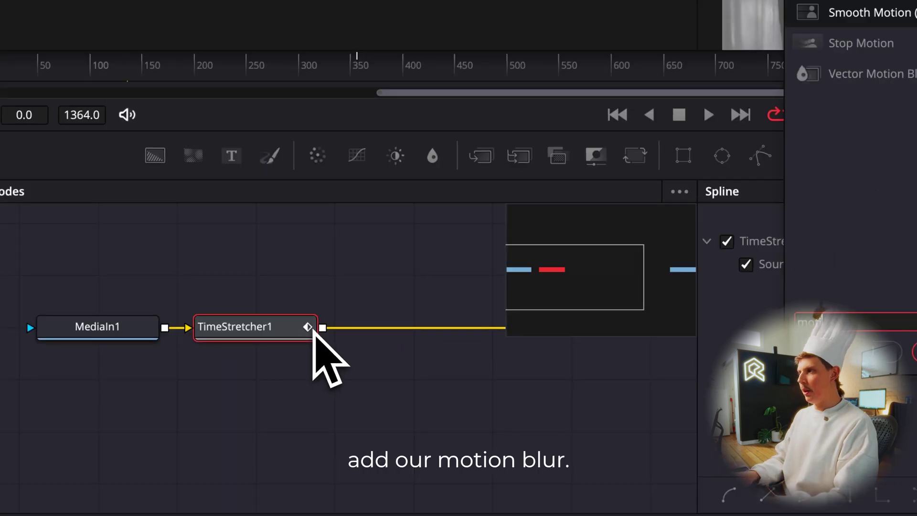
pyautogui.write(' blur')
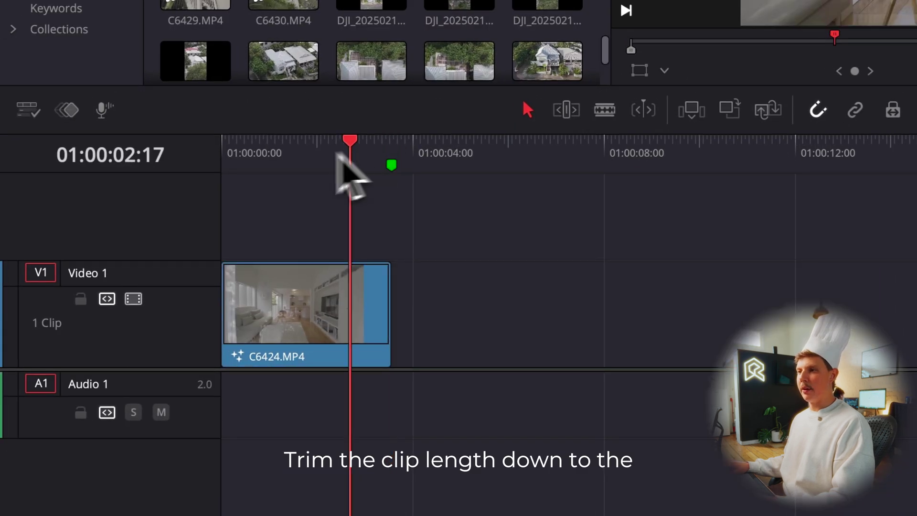
pyautogui.press('Home')
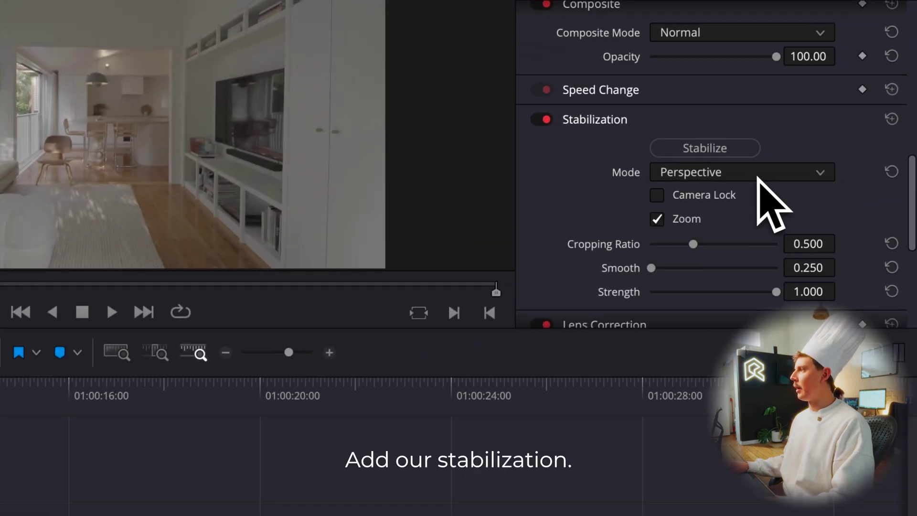